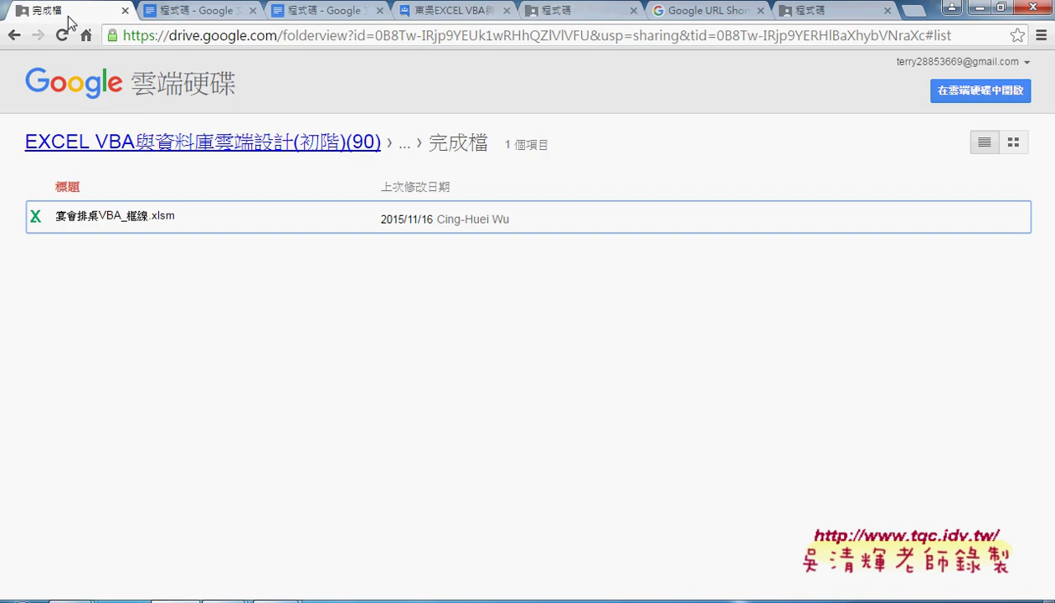
Navigate Drive through _雲端白板畫面(2016) > 其他補充範例(89) > 01_入門 into 範例_宴會排桌(框線物件).
{"action": "left_click", "coordinate": [264, 147]}
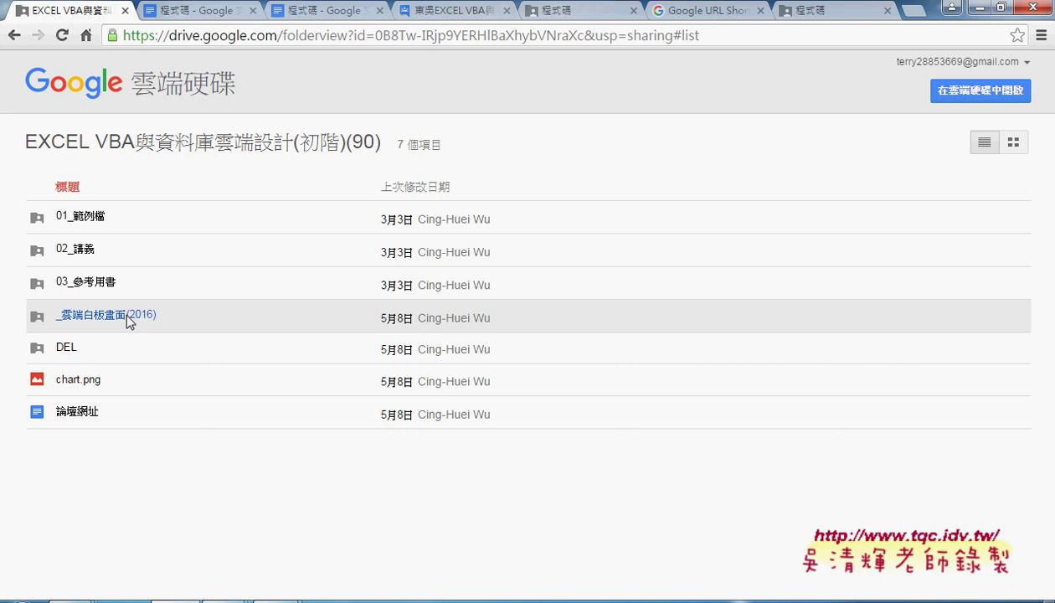
{"action": "left_click", "coordinate": [128, 323]}
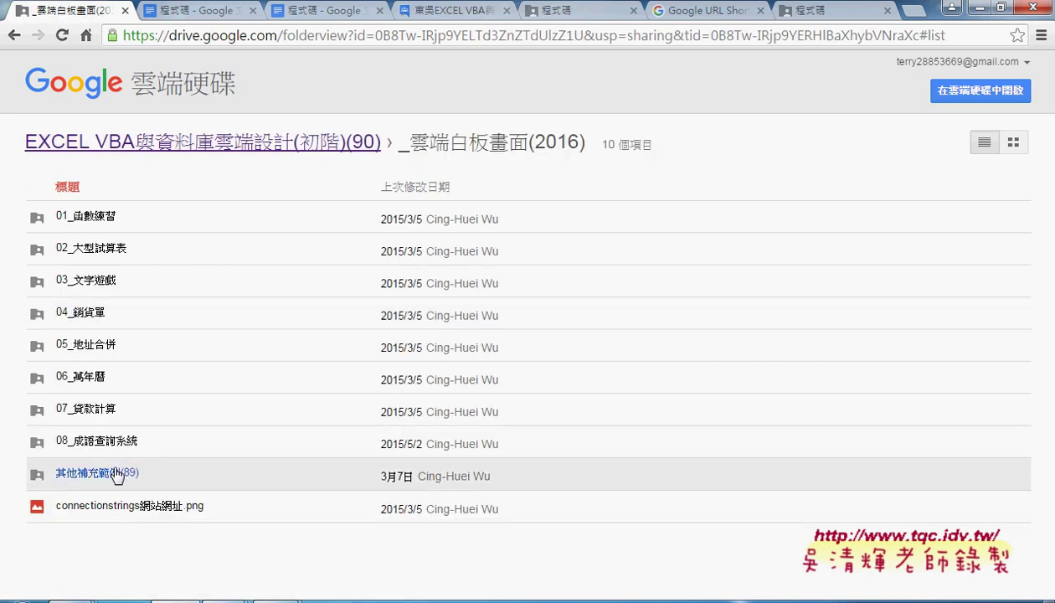
{"action": "left_click", "coordinate": [117, 474]}
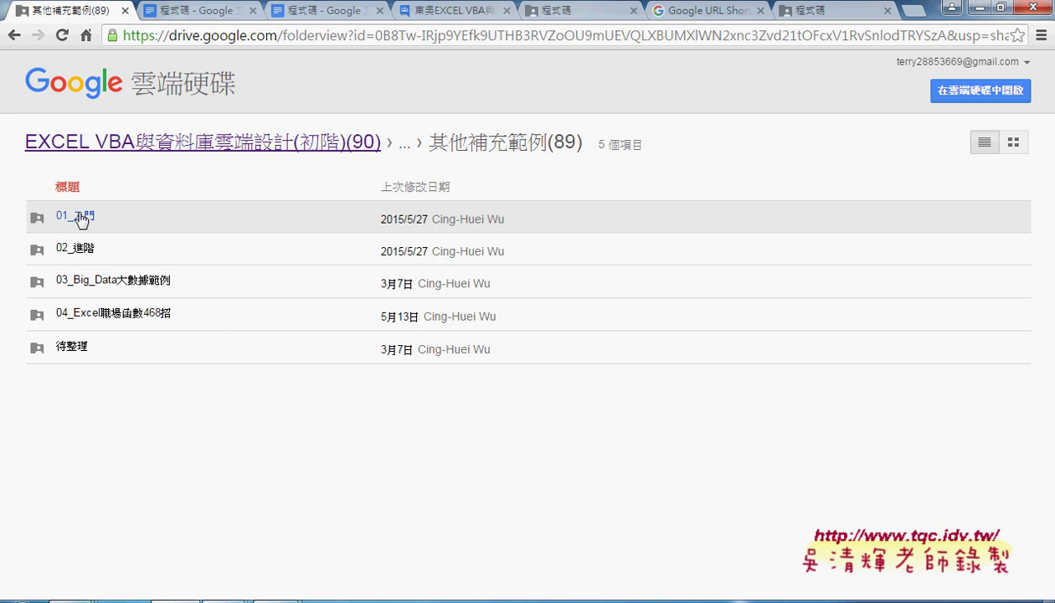
{"action": "left_click", "coordinate": [82, 219]}
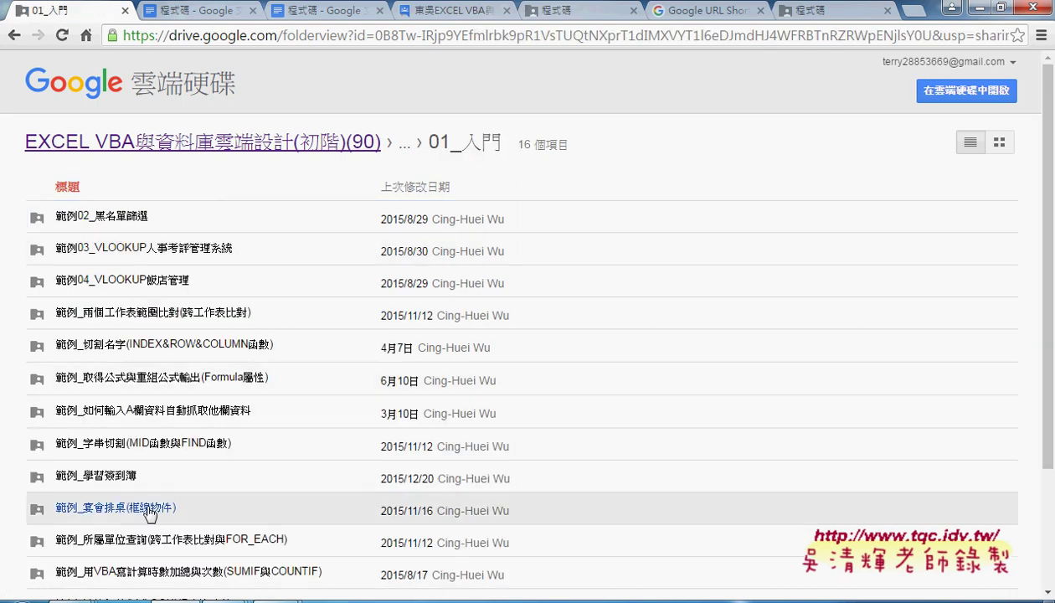
{"action": "left_click", "coordinate": [151, 512]}
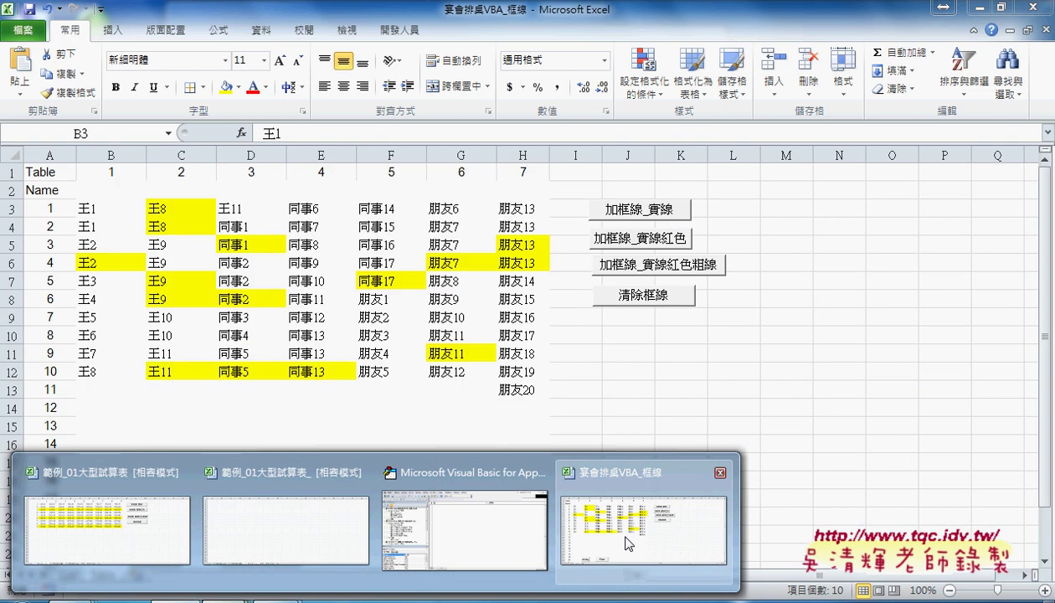
Bring up the 宴會排桌VBA_框線 workbook, wipe the Table sheet's seating with Clear, and go to List.
{"action": "left_click", "coordinate": [621, 534]}
{"action": "left_click", "coordinate": [557, 519]}
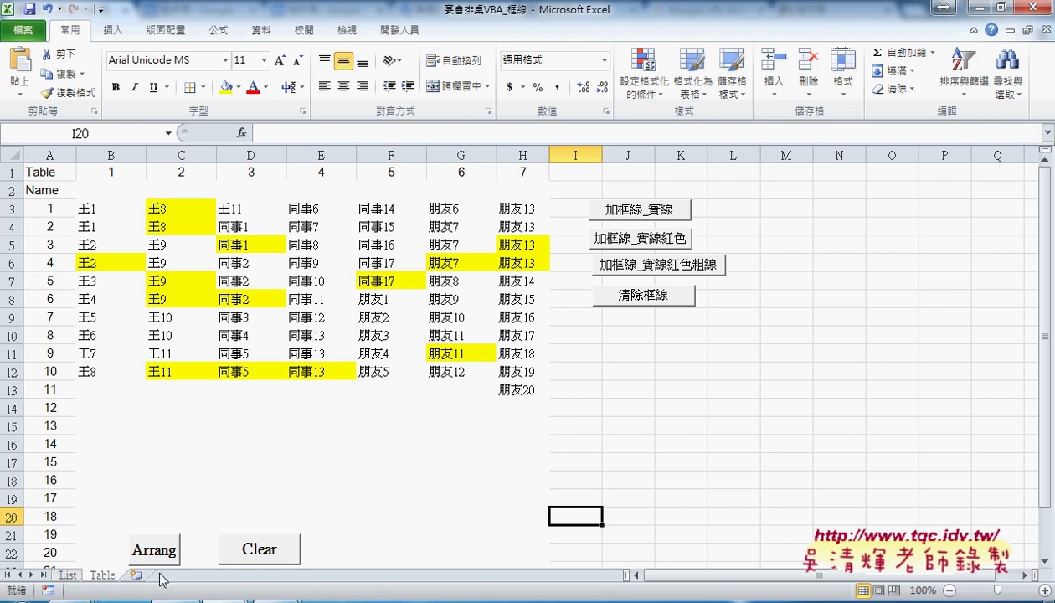
{"action": "left_click", "coordinate": [261, 550]}
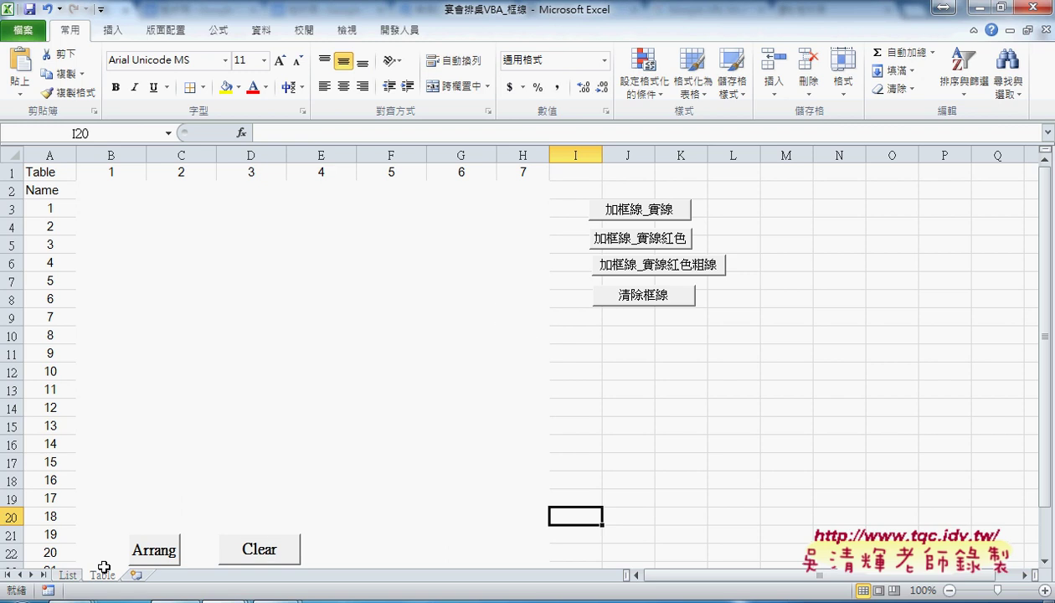
{"action": "left_click", "coordinate": [69, 575]}
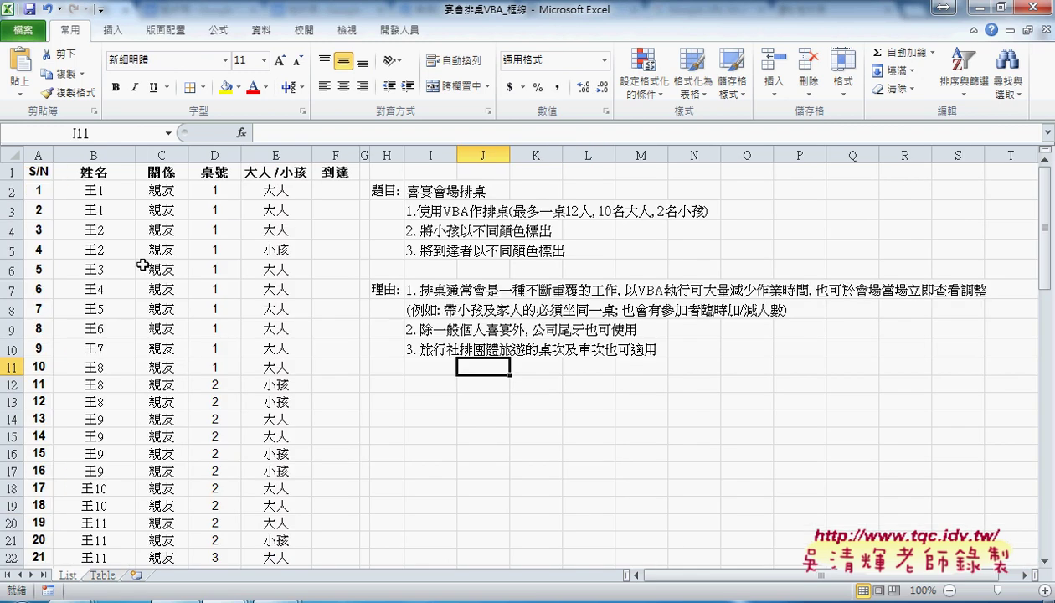
{"action": "left_click", "coordinate": [94, 155]}
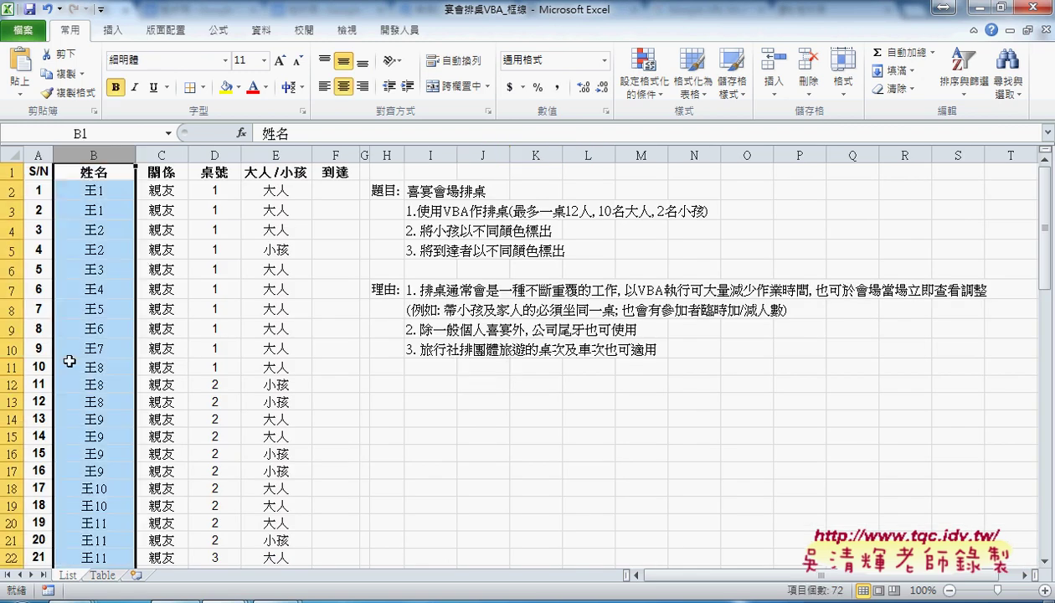
{"action": "scroll", "coordinate": [70, 361], "scroll_direction": "down", "scroll_amount": 5}
{"action": "scroll", "coordinate": [70, 361], "scroll_direction": "down", "scroll_amount": 2}
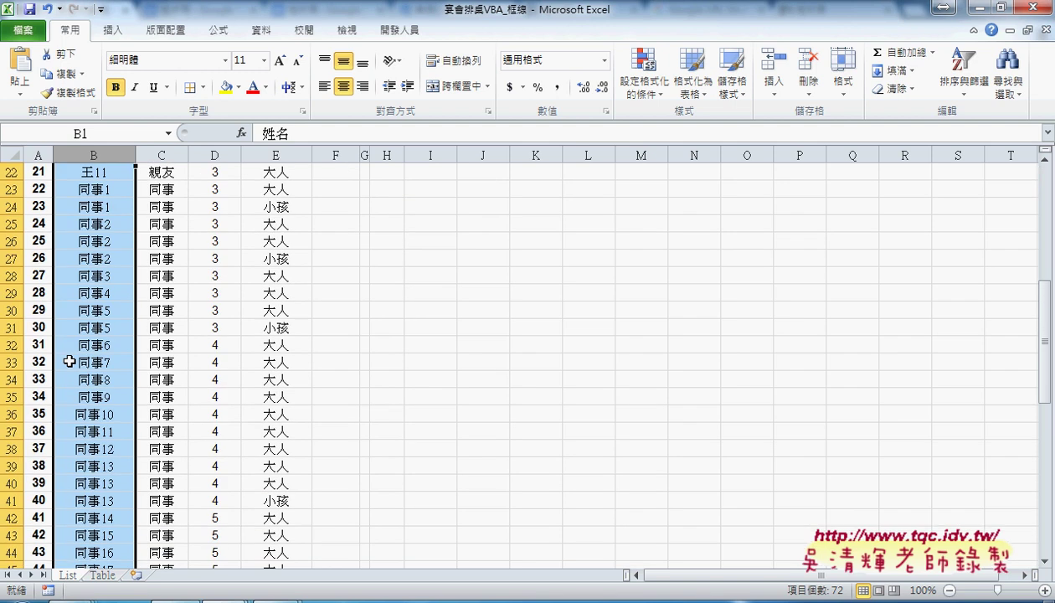
{"action": "scroll", "coordinate": [69, 361], "scroll_direction": "down", "scroll_amount": 4}
{"action": "scroll", "coordinate": [69, 361], "scroll_direction": "down", "scroll_amount": 3}
{"action": "scroll", "coordinate": [70, 361], "scroll_direction": "down", "scroll_amount": 5}
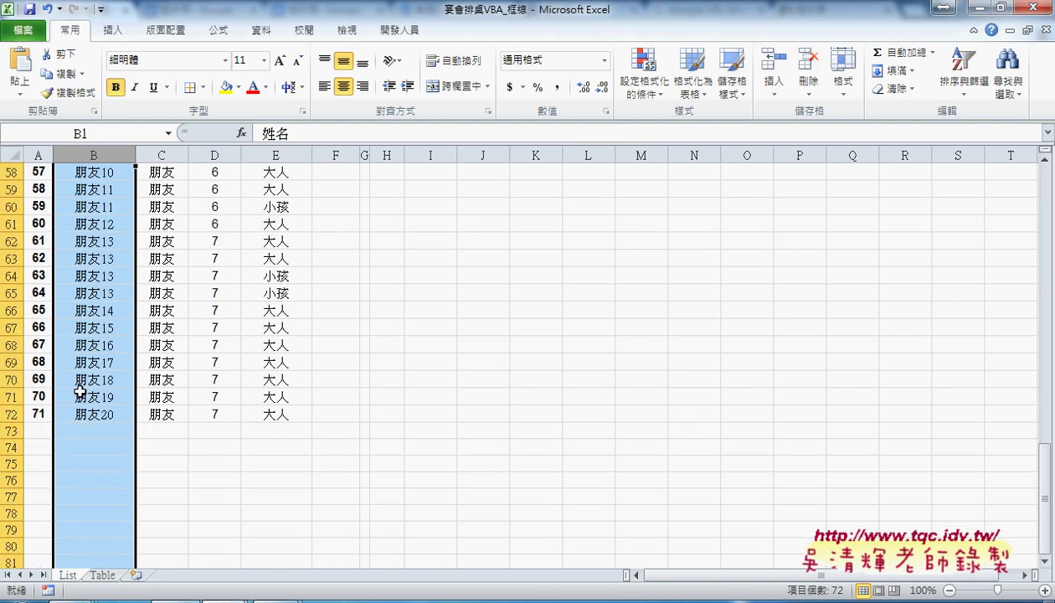
{"action": "left_click", "coordinate": [107, 429]}
{"action": "left_click", "coordinate": [91, 415]}
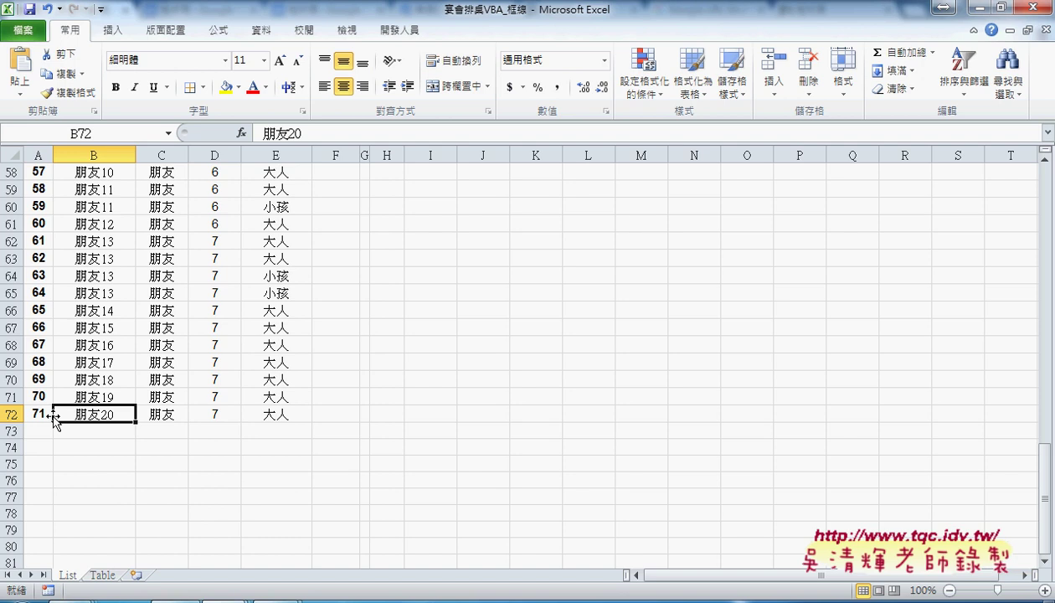
{"action": "scroll", "coordinate": [88, 414], "scroll_direction": "up", "scroll_amount": 3}
{"action": "scroll", "coordinate": [88, 414], "scroll_direction": "up", "scroll_amount": 9}
{"action": "scroll", "coordinate": [88, 415], "scroll_direction": "up", "scroll_amount": 7}
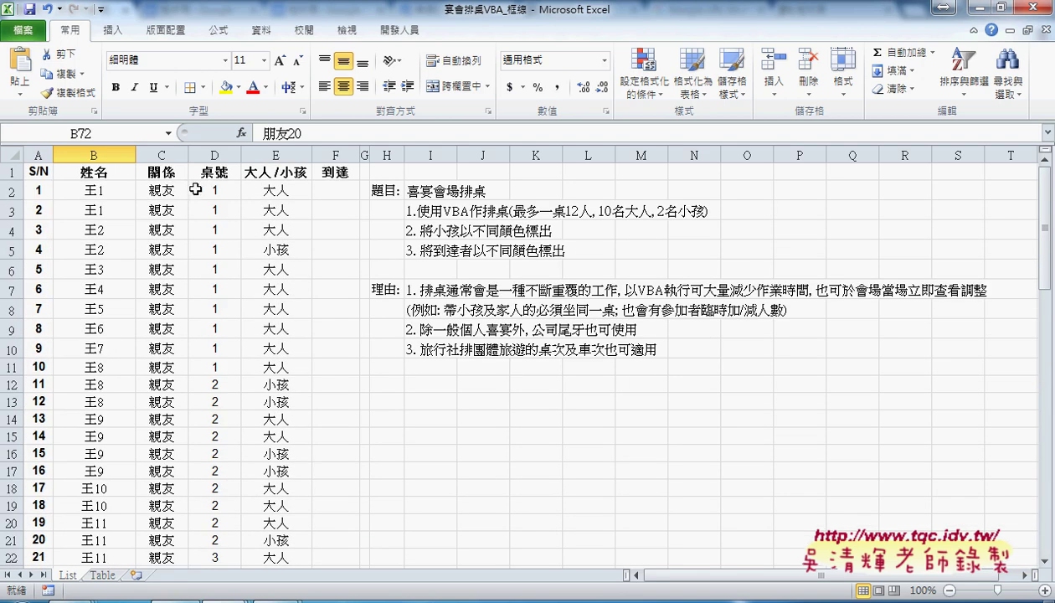
{"action": "left_click", "coordinate": [165, 186]}
{"action": "scroll", "coordinate": [158, 472], "scroll_direction": "down", "scroll_amount": 4}
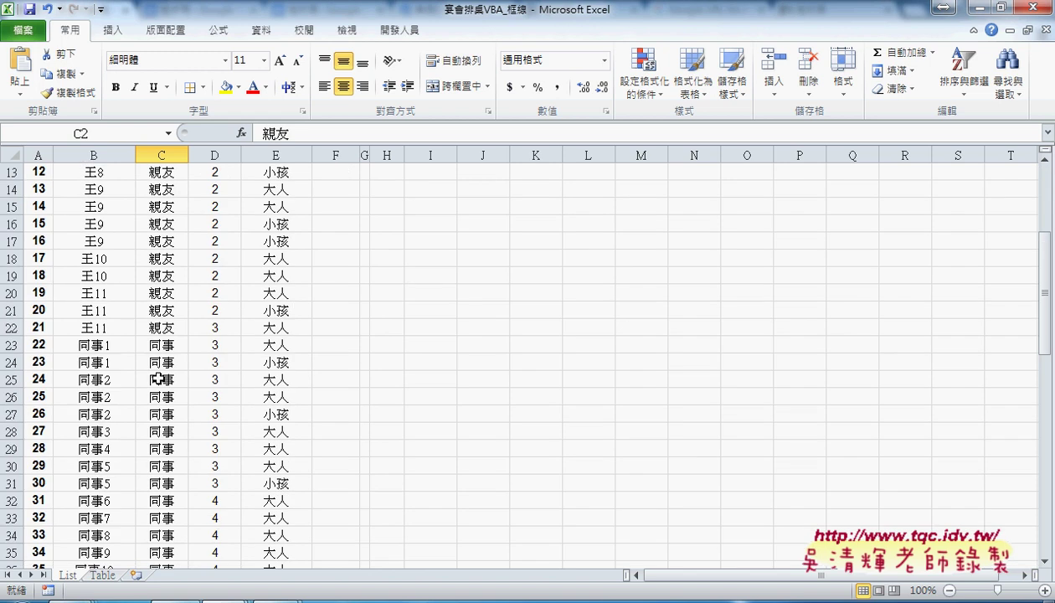
{"action": "scroll", "coordinate": [160, 371], "scroll_direction": "up", "scroll_amount": 4}
{"action": "left_click", "coordinate": [214, 193]}
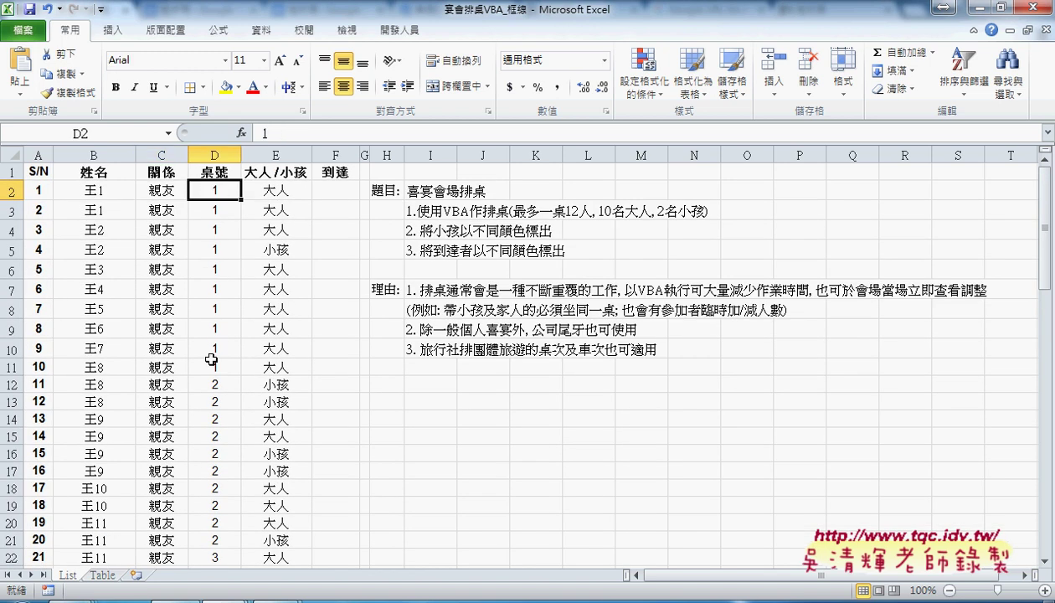
{"action": "left_click", "coordinate": [289, 191]}
{"action": "left_click", "coordinate": [281, 251]}
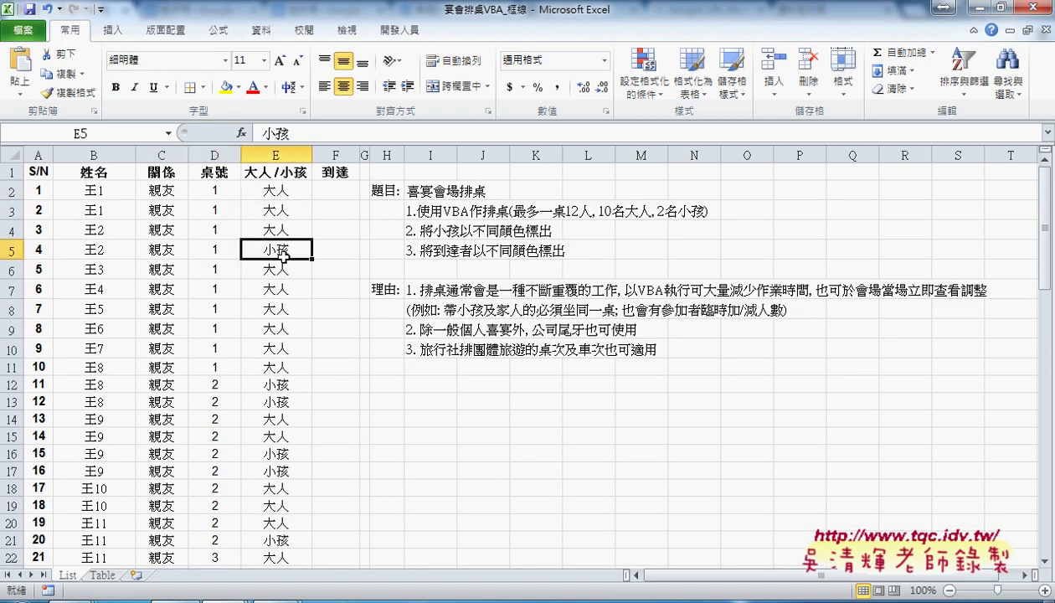
{"action": "left_click", "coordinate": [108, 151]}
{"action": "left_click_drag", "start_coordinate": [109, 147], "coordinate": [287, 140]}
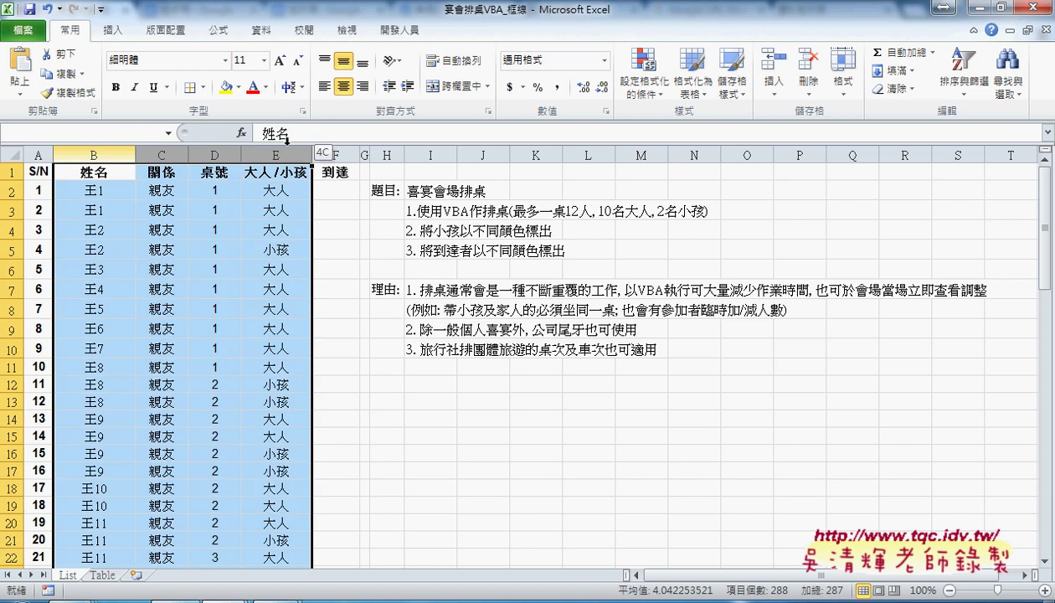
{"action": "left_click", "coordinate": [391, 191]}
{"action": "left_click", "coordinate": [418, 190]}
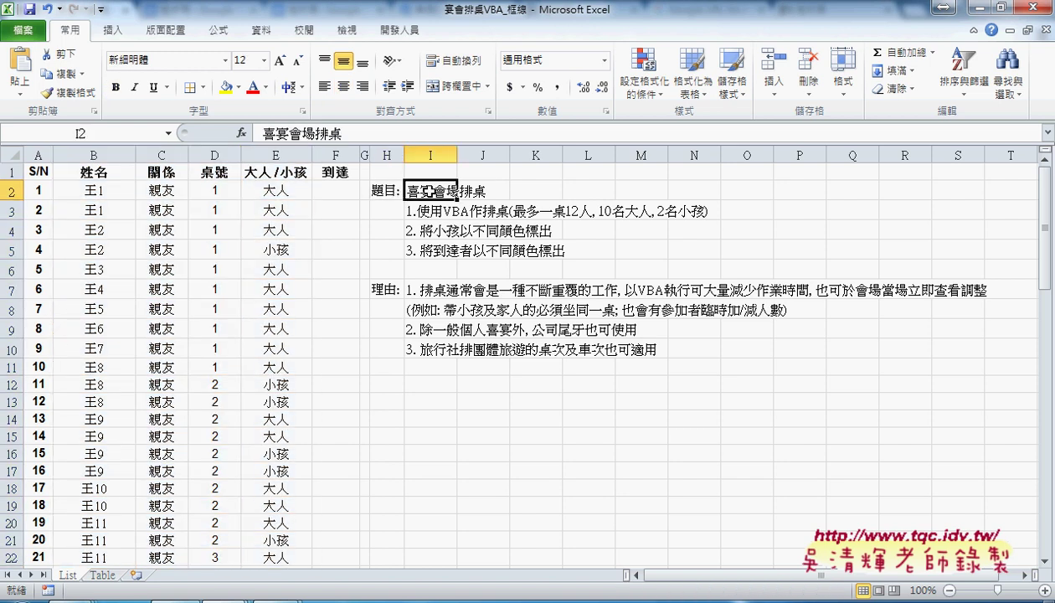
{"action": "left_click", "coordinate": [391, 191]}
{"action": "left_click", "coordinate": [391, 290]}
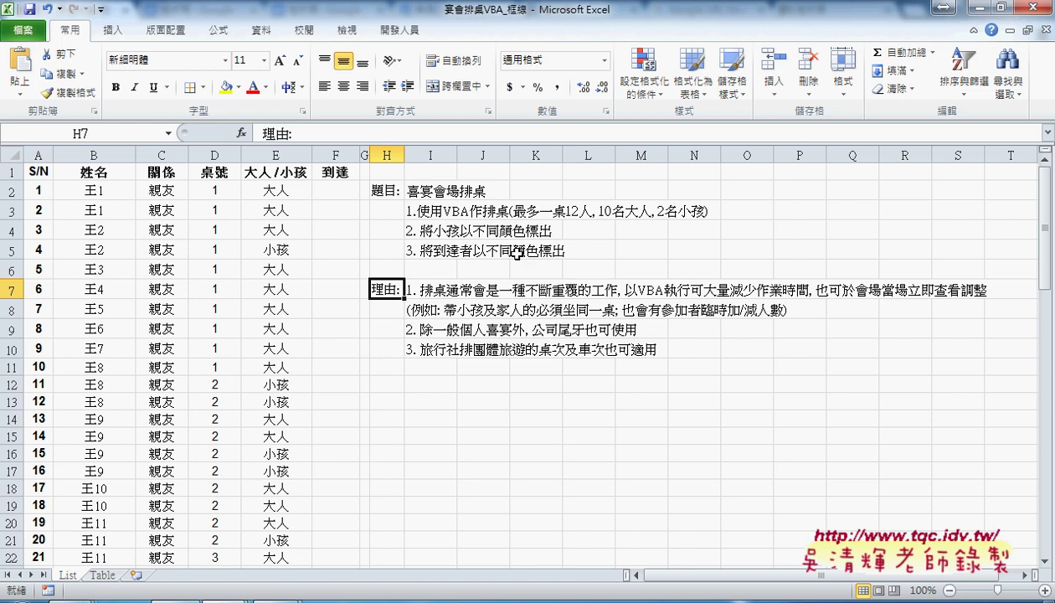
{"action": "left_click", "coordinate": [408, 247]}
{"action": "left_click_drag", "start_coordinate": [433, 211], "coordinate": [431, 231]}
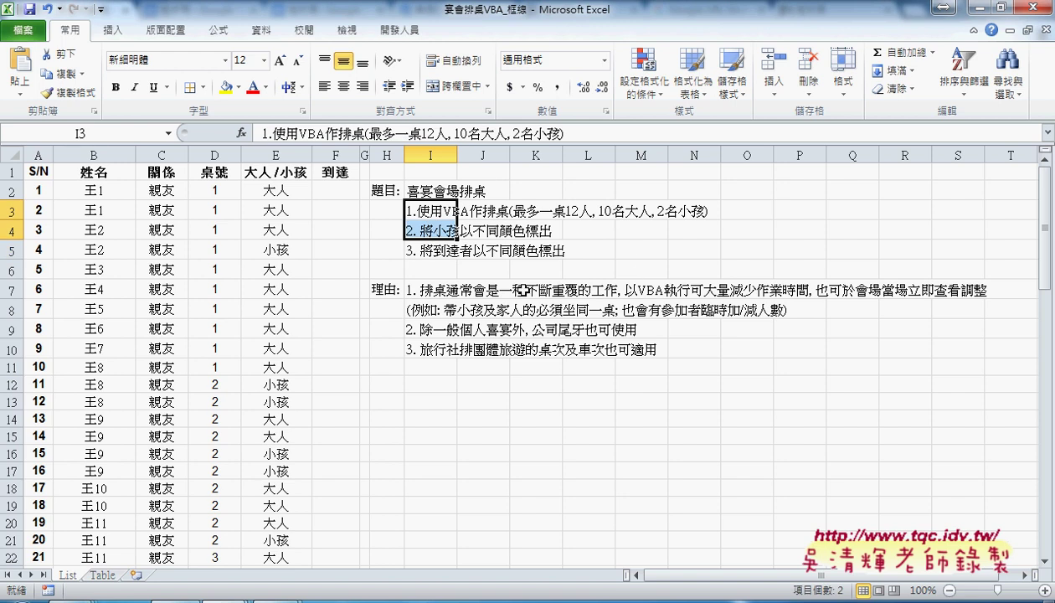
{"action": "left_click", "coordinate": [384, 292]}
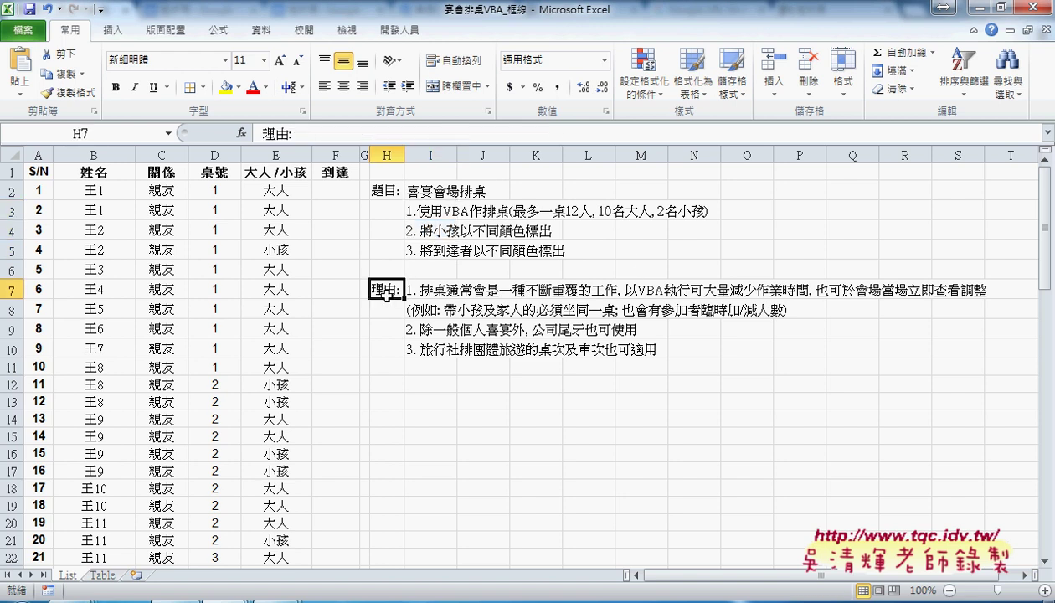
{"action": "left_click", "coordinate": [450, 293]}
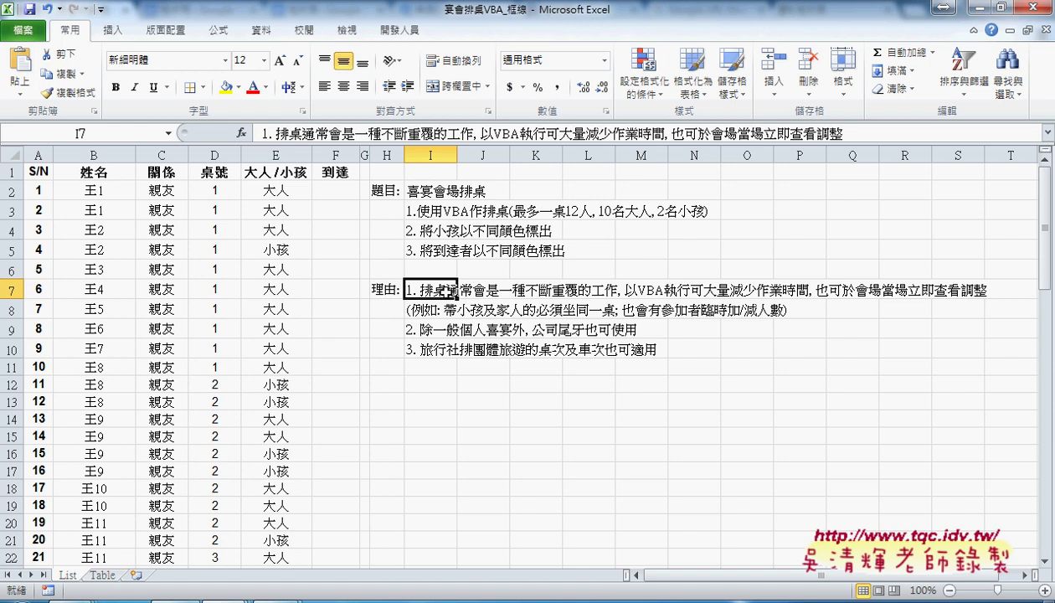
{"action": "left_click", "coordinate": [494, 267]}
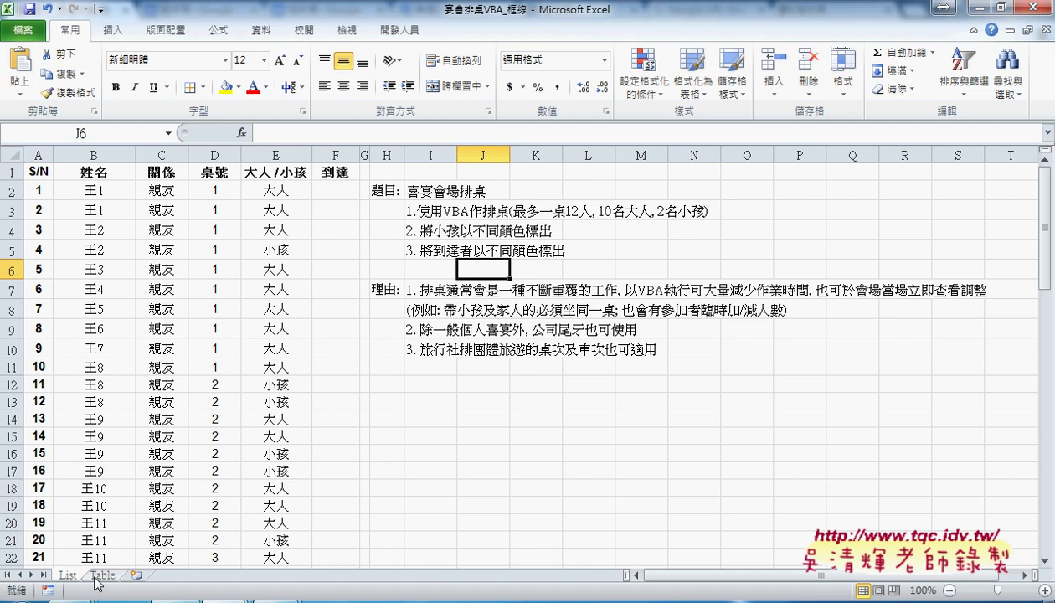
Return to the Table sheet and run the Arrang macro to seat guests by table.
{"action": "left_click", "coordinate": [379, 186]}
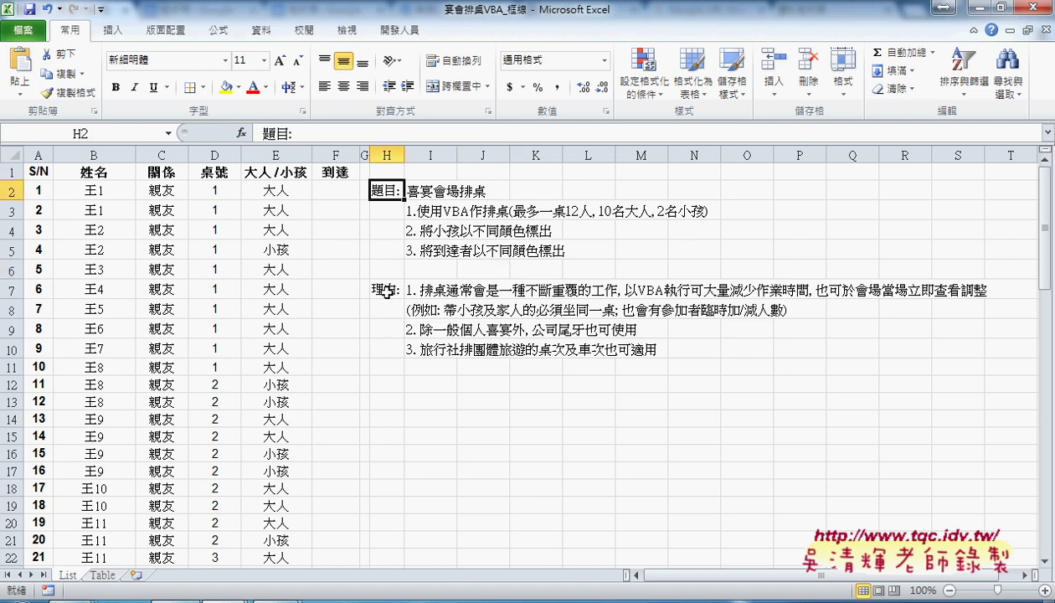
{"action": "left_click", "coordinate": [385, 290]}
{"action": "left_click", "coordinate": [385, 192]}
{"action": "left_click", "coordinate": [103, 575]}
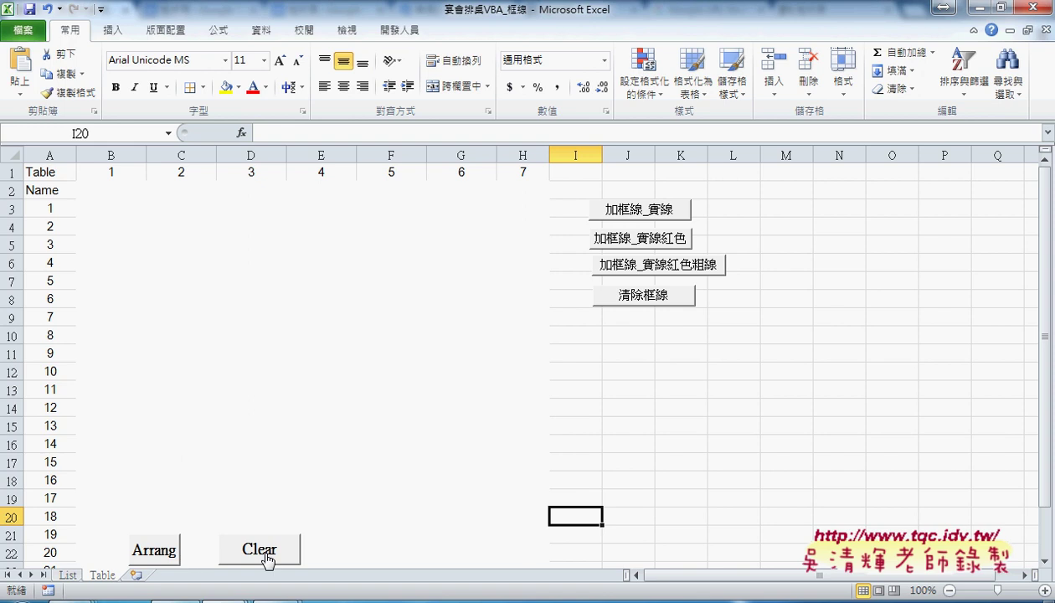
{"action": "left_click", "coordinate": [159, 552]}
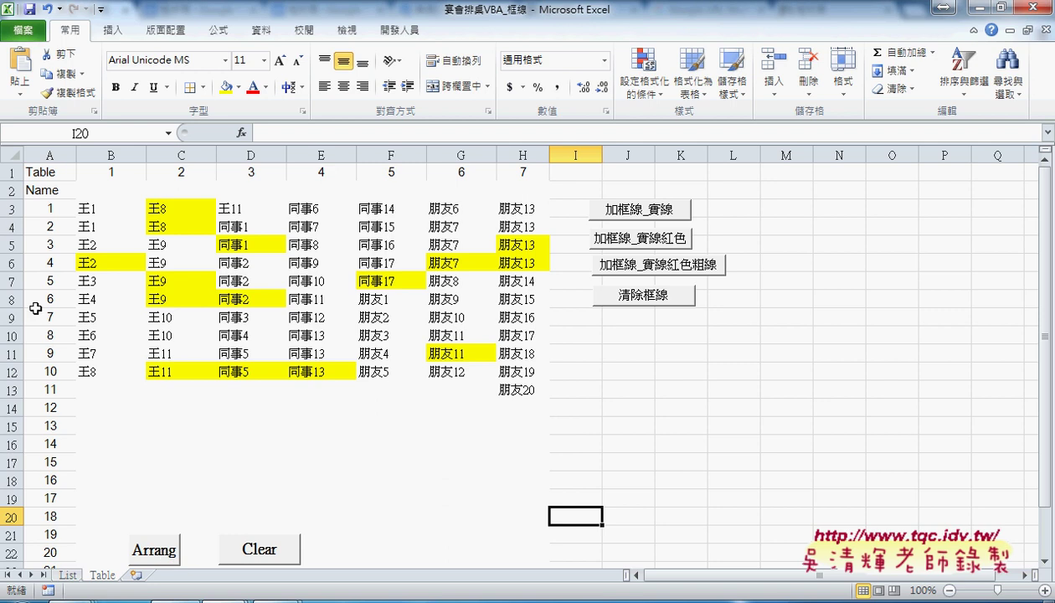
Select the seated guests for tables 1, 2, 3 and 7 (B3:B12, columns C, D, H3:H13).
{"action": "left_click_drag", "start_coordinate": [111, 208], "coordinate": [111, 366]}
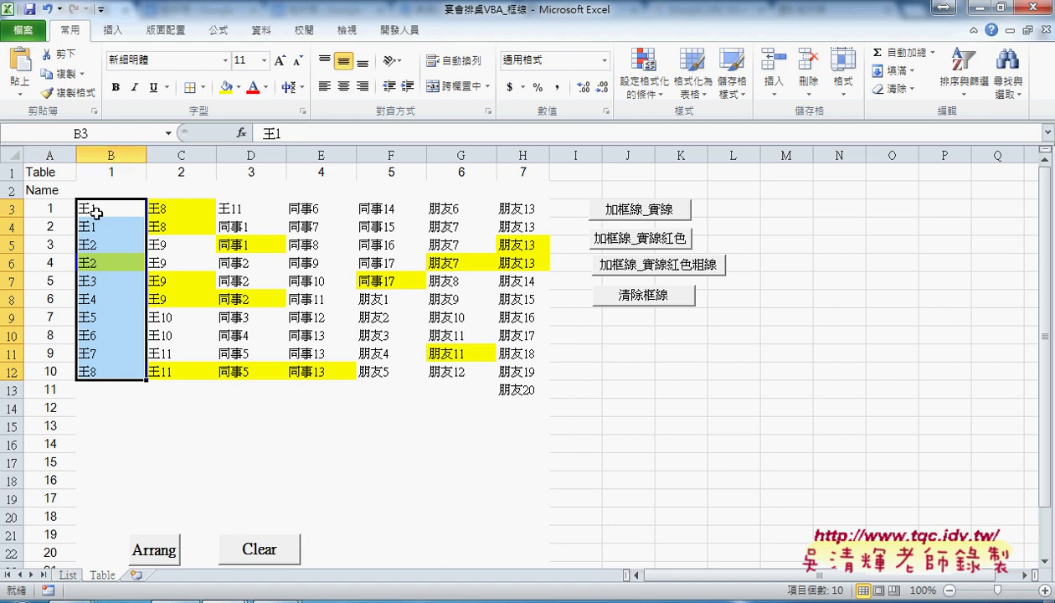
{"action": "left_click_drag", "start_coordinate": [173, 211], "coordinate": [180, 360]}
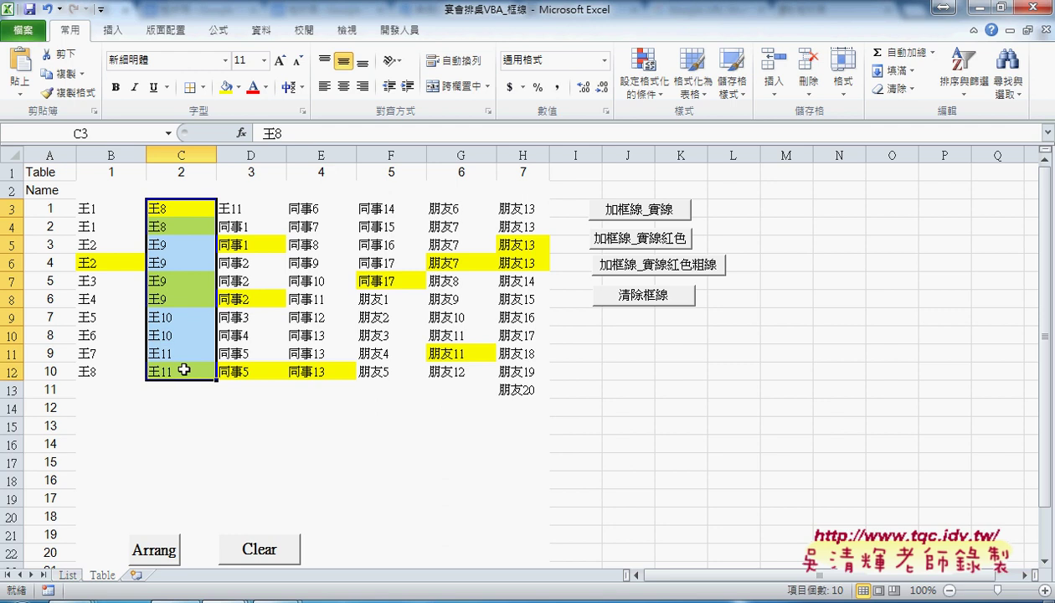
{"action": "left_click_drag", "start_coordinate": [245, 209], "coordinate": [262, 372]}
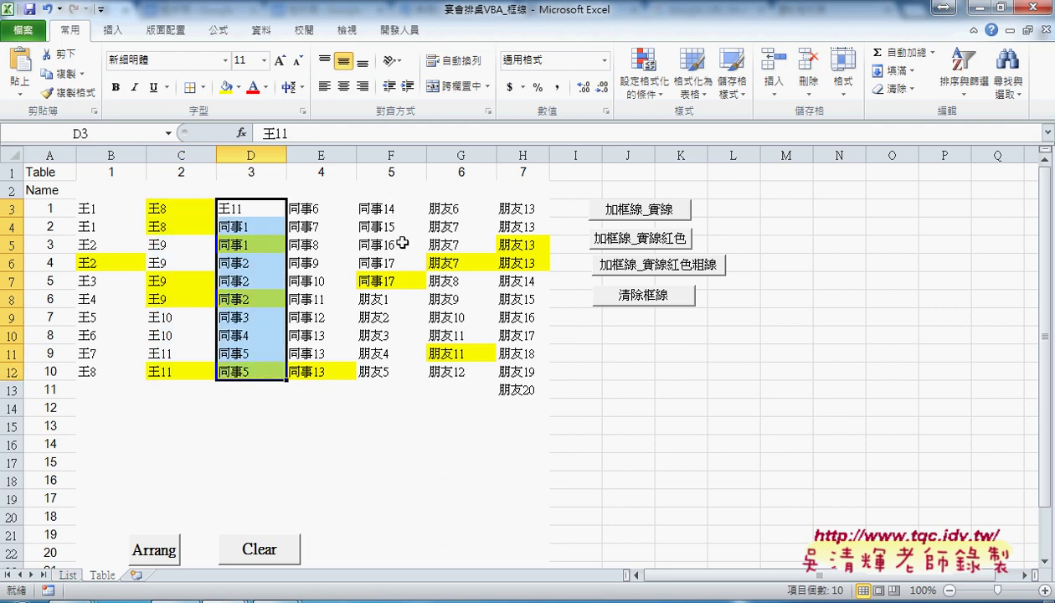
{"action": "left_click_drag", "start_coordinate": [526, 397], "coordinate": [527, 209]}
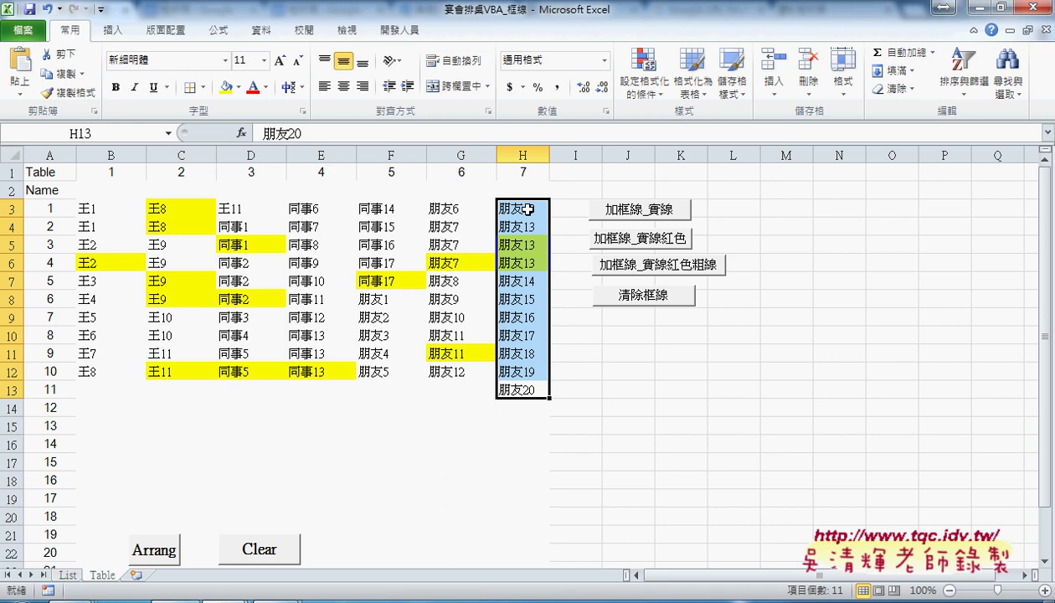
Open the Arrang button's assigned macro in the VBA editor and widen the code pane.
{"action": "right_click", "coordinate": [175, 553]}
{"action": "left_click", "coordinate": [226, 519]}
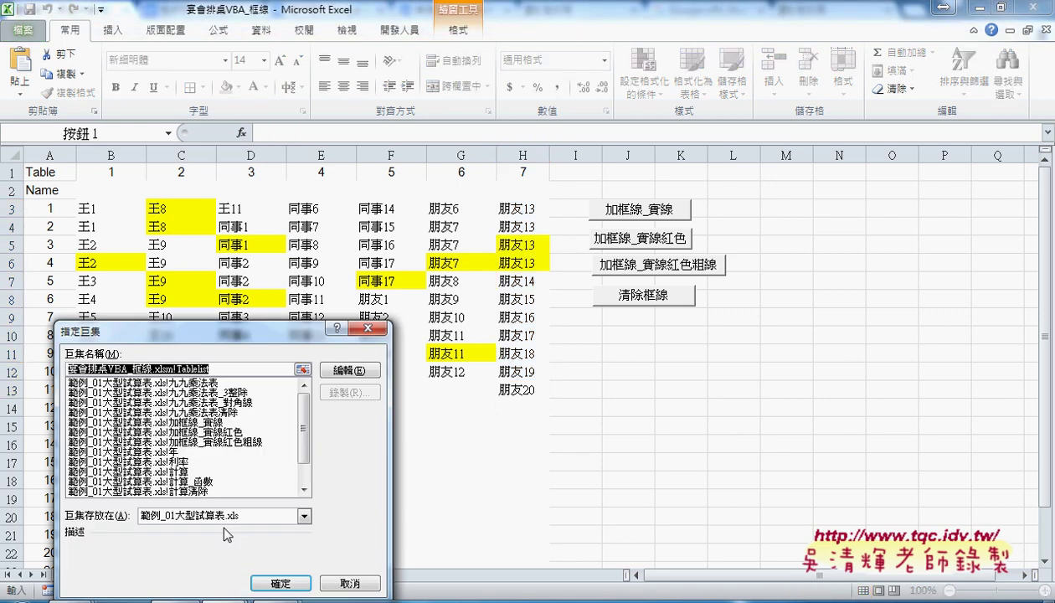
{"action": "left_click", "coordinate": [348, 369]}
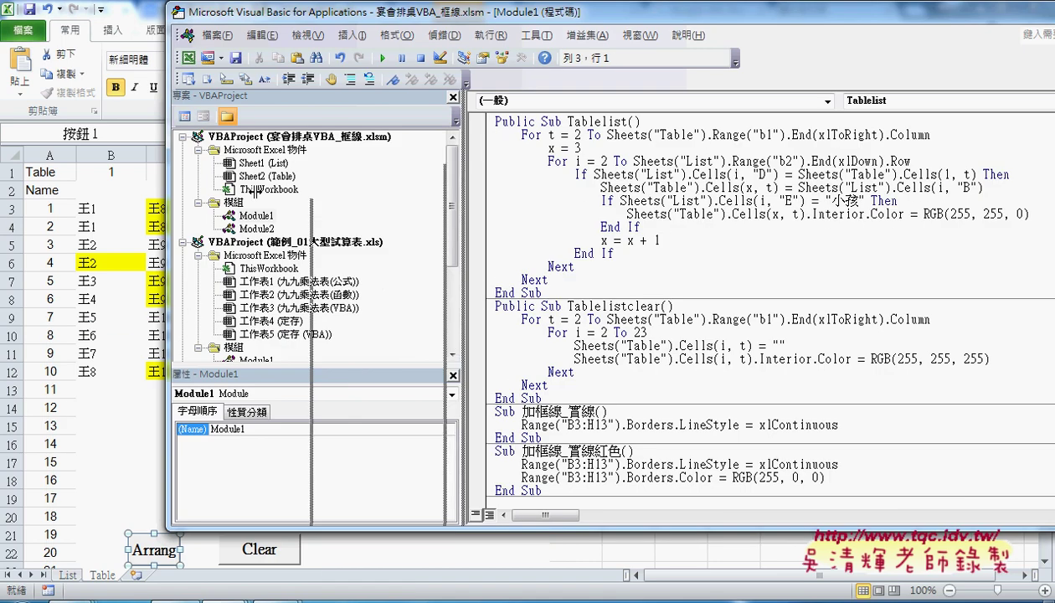
{"action": "left_click_drag", "start_coordinate": [465, 185], "coordinate": [256, 186]}
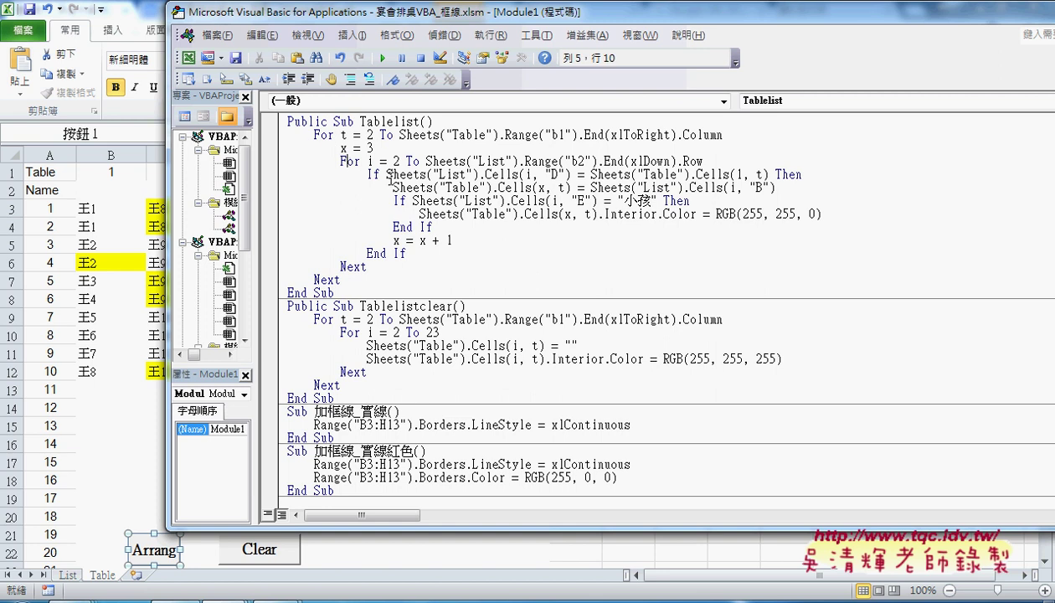
Walk through Tablelist's If checks and x = x + 1 counter, then highlight Tablelist and Tablelistclear.
{"action": "left_click", "coordinate": [374, 175]}
{"action": "left_click", "coordinate": [401, 201]}
{"action": "left_click", "coordinate": [405, 226]}
{"action": "left_click_drag", "start_coordinate": [392, 241], "coordinate": [452, 241]}
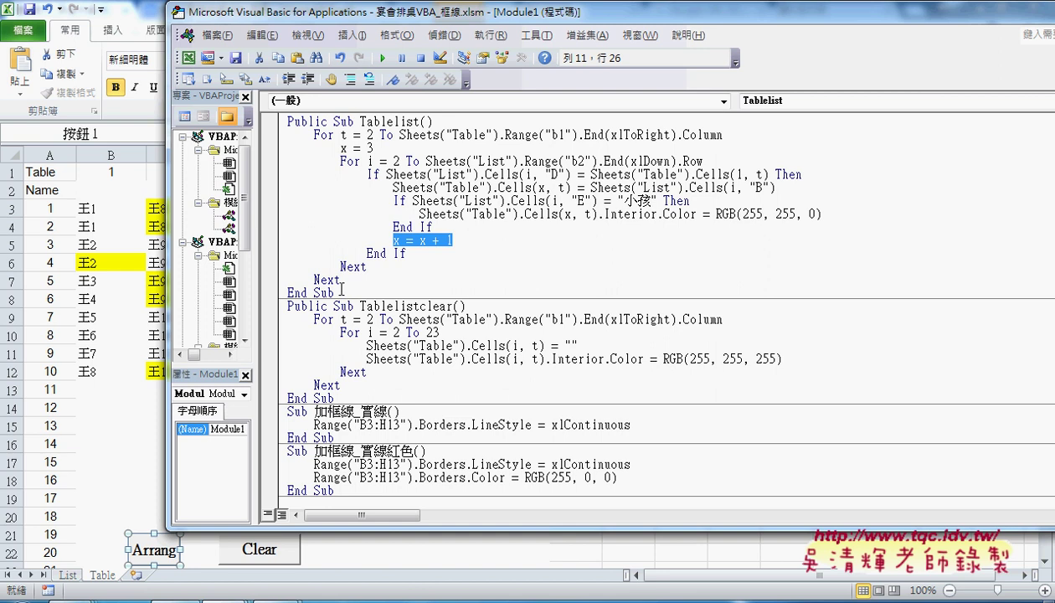
{"action": "left_click", "coordinate": [347, 162]}
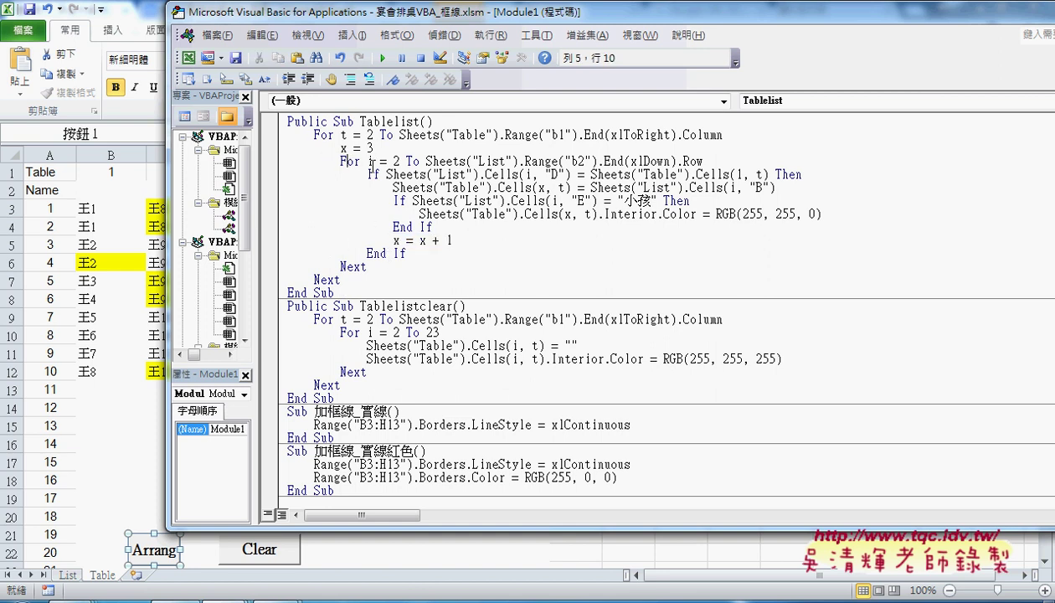
{"action": "left_click", "coordinate": [397, 201]}
{"action": "left_click", "coordinate": [400, 224]}
{"action": "left_click_drag", "start_coordinate": [343, 398], "coordinate": [264, 125]}
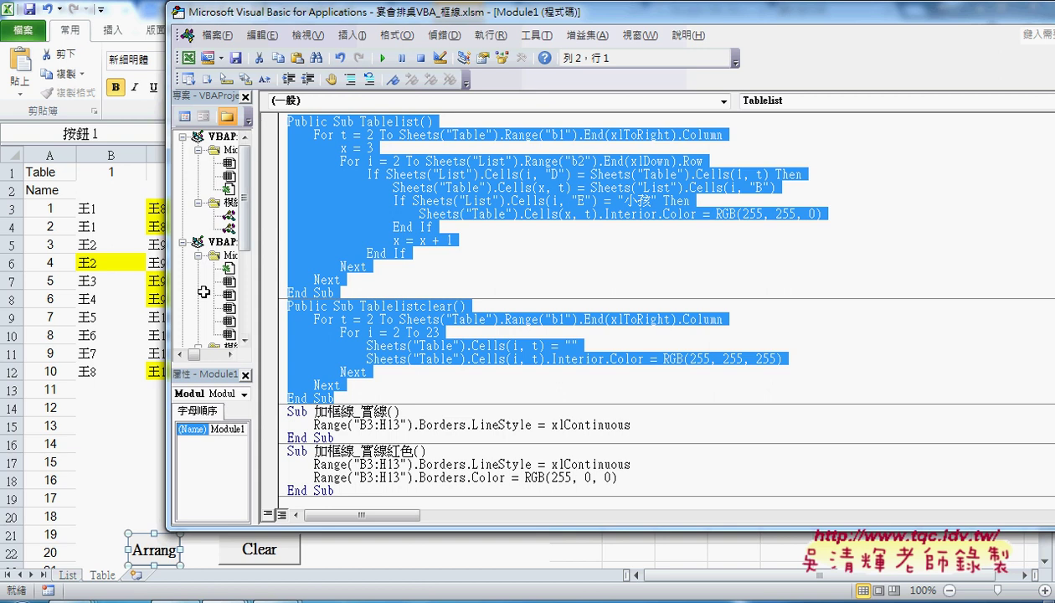
Select the seating table B3:H13 and view the Borders options without applying any.
{"action": "left_click", "coordinate": [119, 423]}
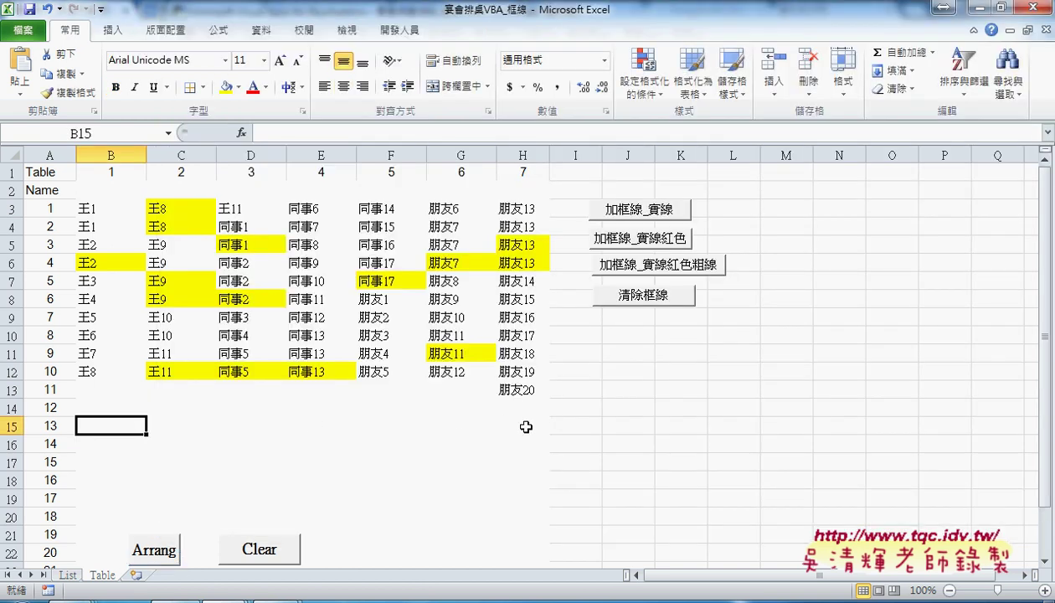
{"action": "left_click_drag", "start_coordinate": [97, 207], "coordinate": [500, 384]}
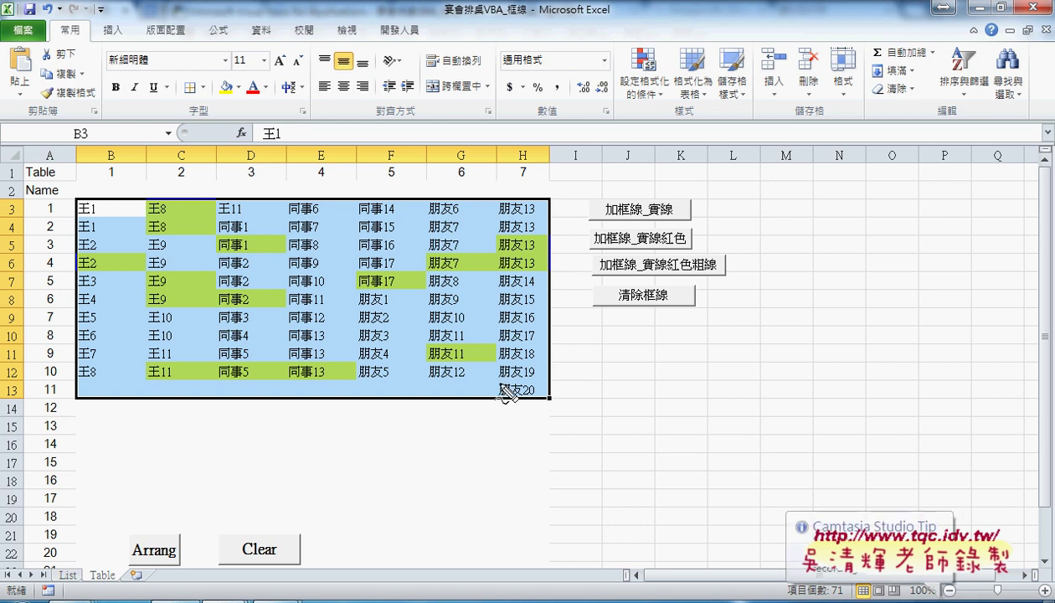
{"action": "mouse_move", "coordinate": [639, 320]}
{"action": "left_mouse_down"}
{"action": "mouse_move", "coordinate": [574, 235]}
{"action": "mouse_move", "coordinate": [744, 261]}
{"action": "mouse_move", "coordinate": [629, 333]}
{"action": "left_mouse_up"}
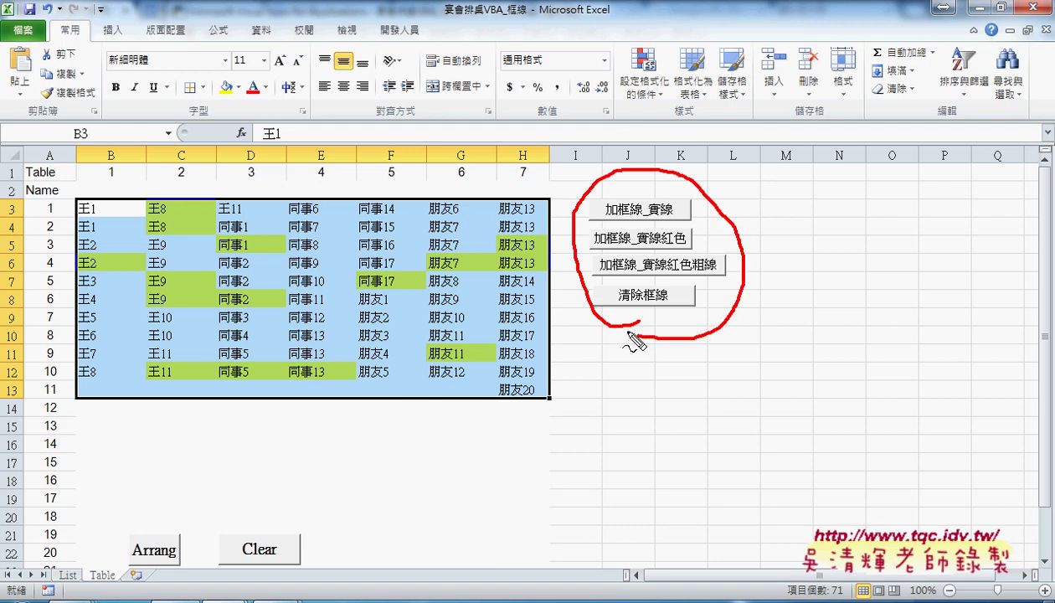
{"action": "key", "text": "Escape"}
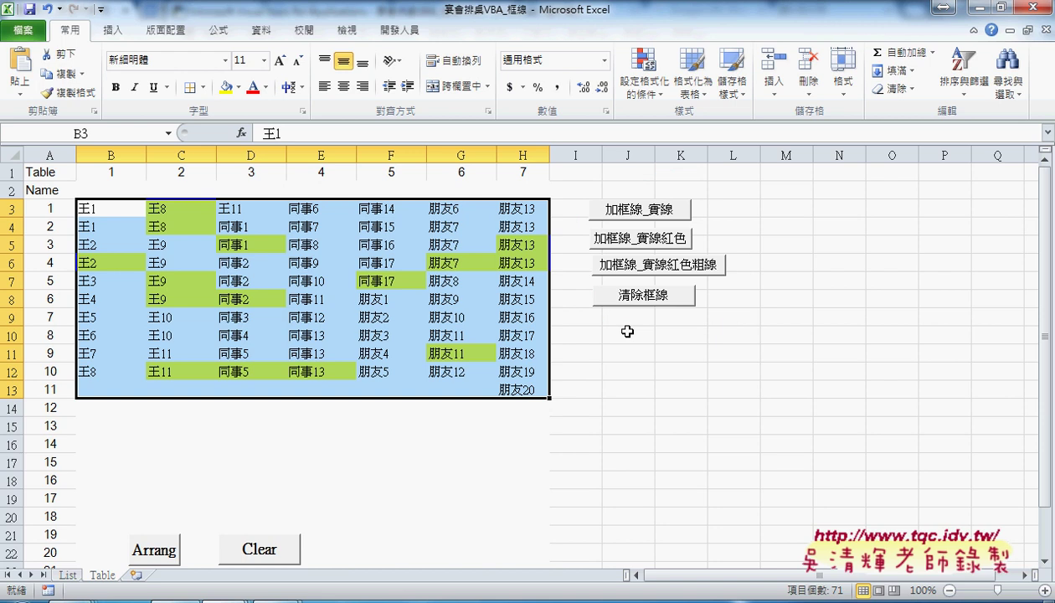
{"action": "left_click", "coordinate": [716, 209]}
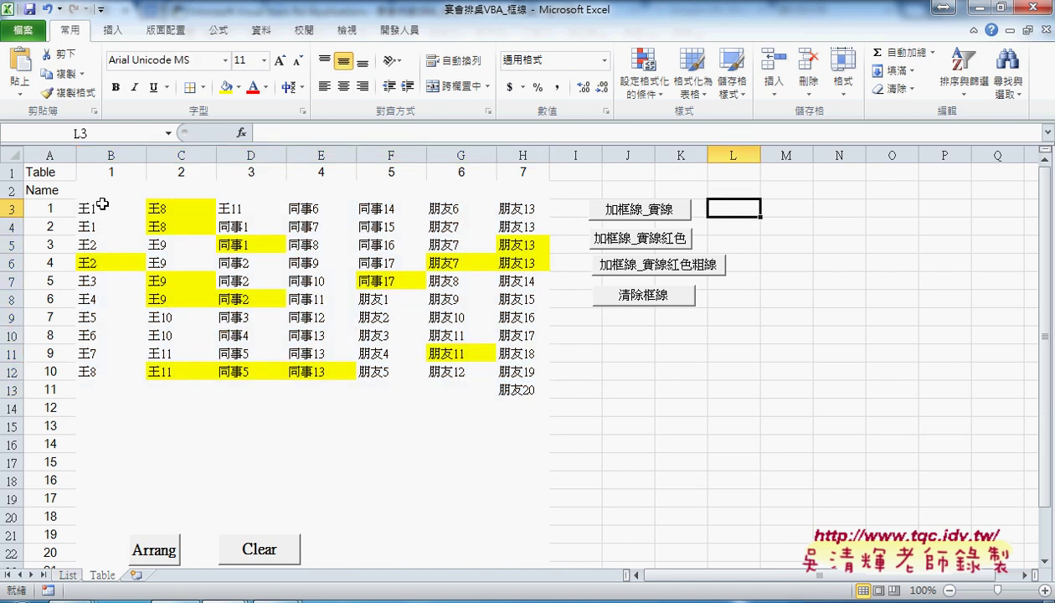
{"action": "mouse_move", "coordinate": [117, 209]}
{"action": "left_mouse_down"}
{"action": "mouse_move", "coordinate": [134, 266]}
{"action": "mouse_move", "coordinate": [518, 381]}
{"action": "left_mouse_up"}
{"action": "left_click", "coordinate": [204, 87]}
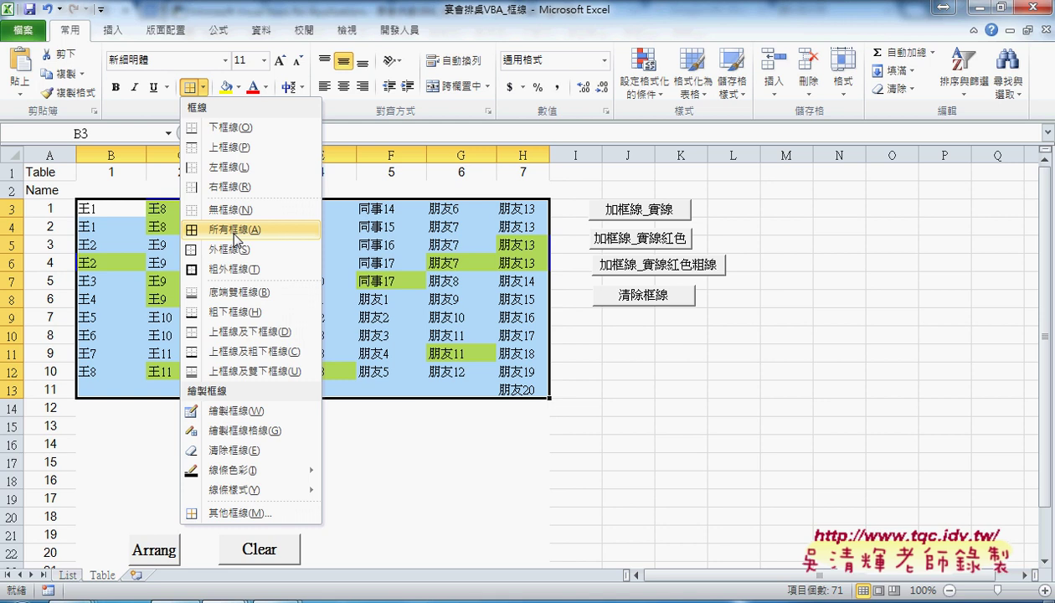
{"action": "left_click", "coordinate": [770, 370]}
{"action": "left_click", "coordinate": [770, 370]}
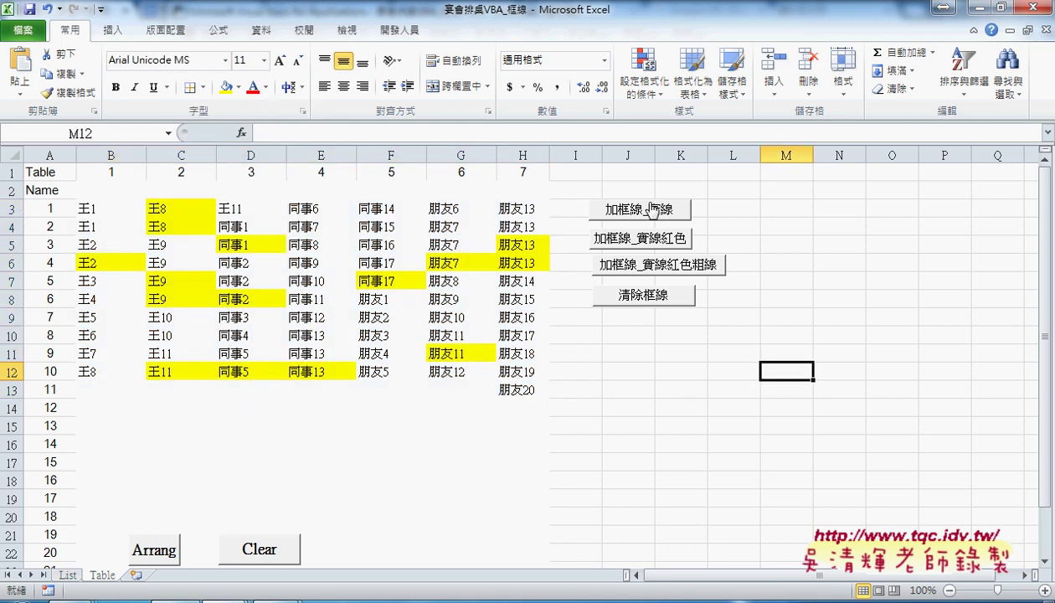
Run the 加框線_實線, 加框線_實線紅色, 加框線_實線紅色粗線 and 清除框線 buttons in turn on B3:H13.
{"action": "left_click", "coordinate": [649, 220]}
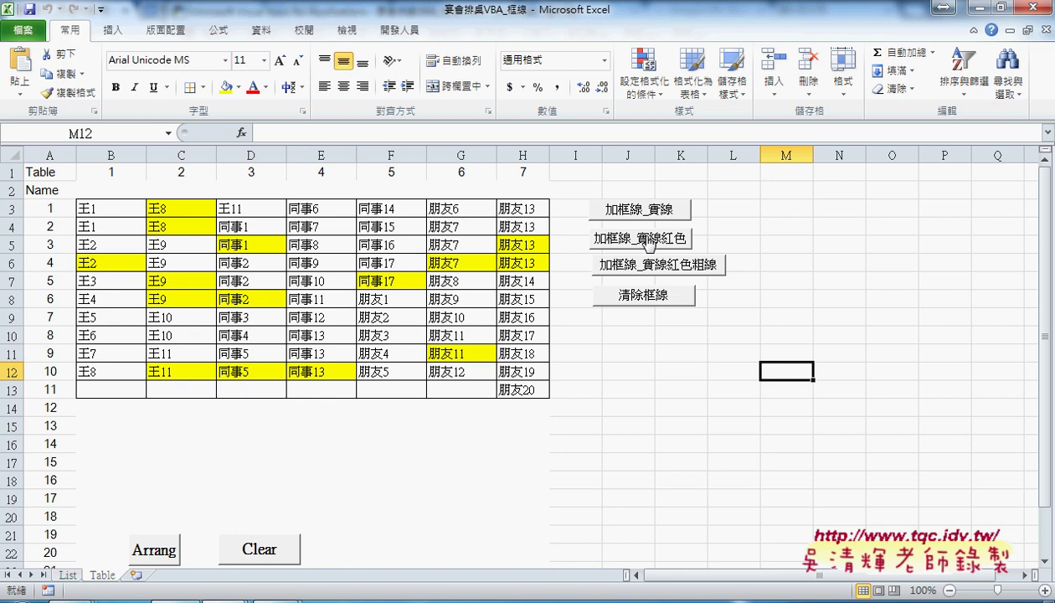
{"action": "left_click", "coordinate": [649, 241]}
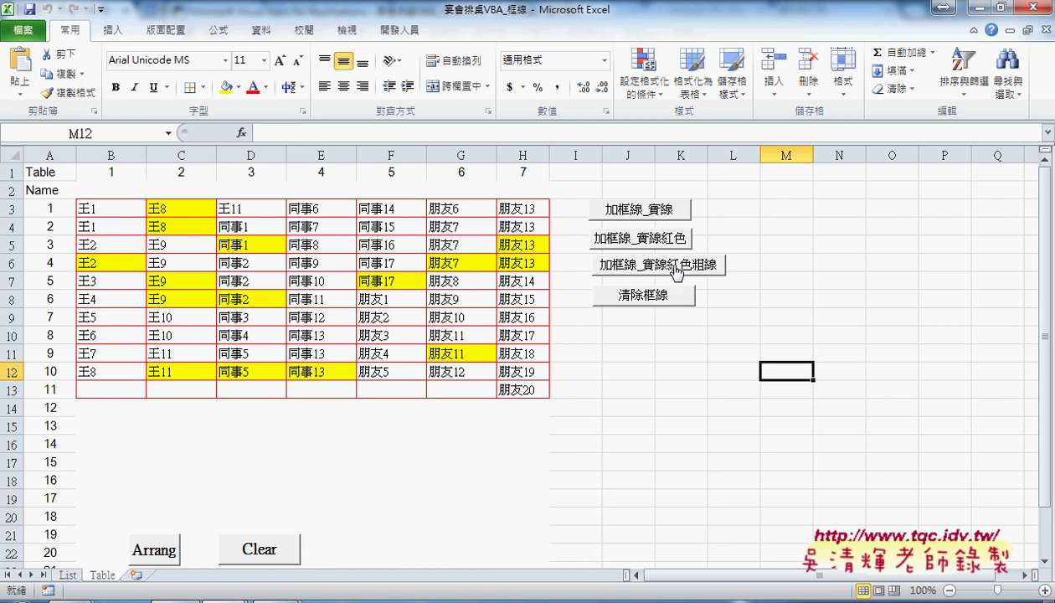
{"action": "left_click", "coordinate": [698, 264]}
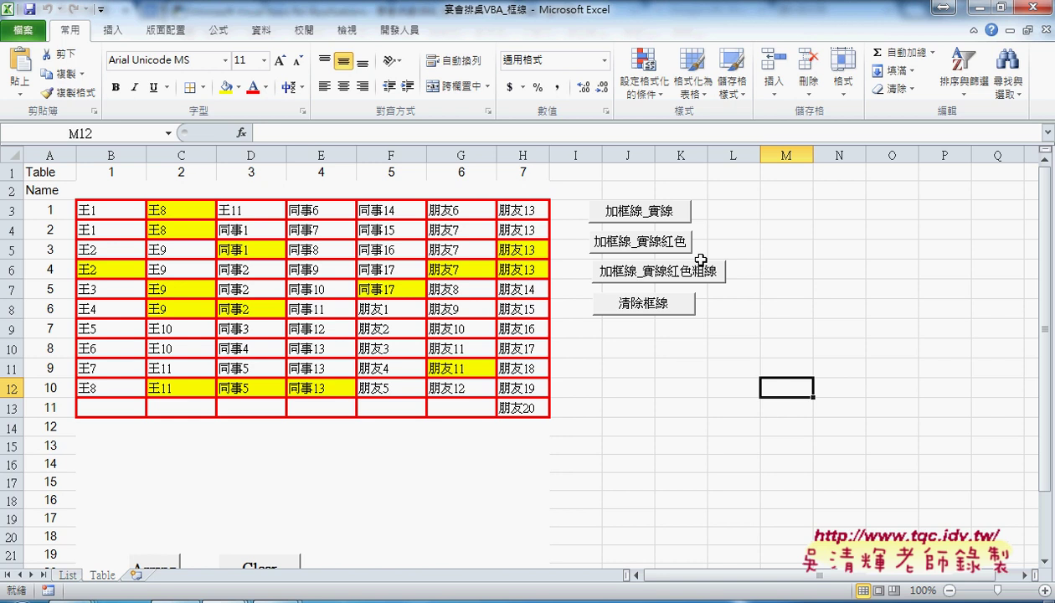
{"action": "left_click", "coordinate": [647, 308]}
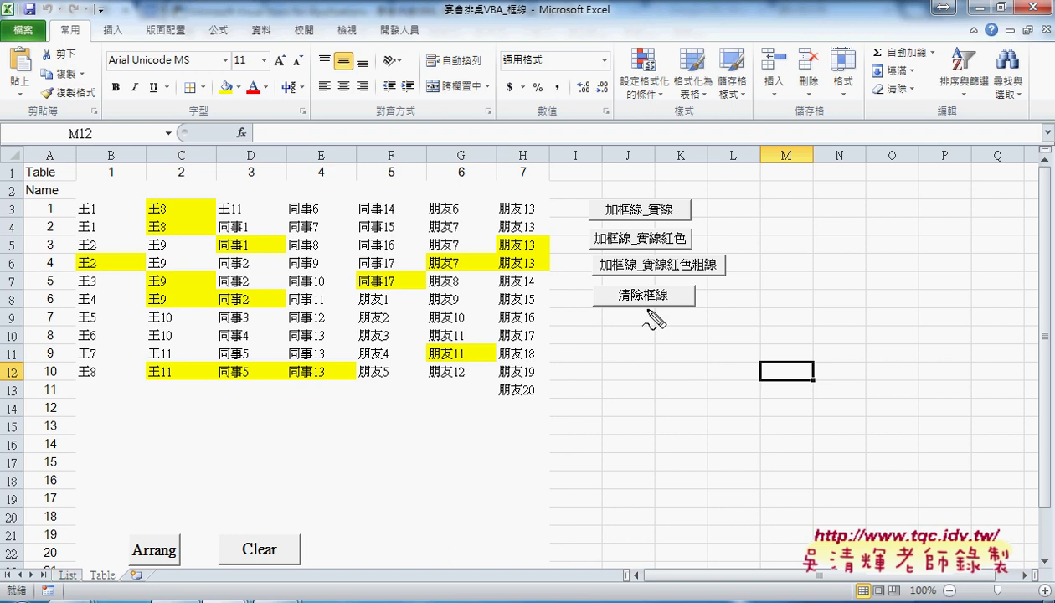
Run the 加框線_實線 macro button to restore thin black borders on B3:H13.
{"action": "left_click", "coordinate": [93, 199]}
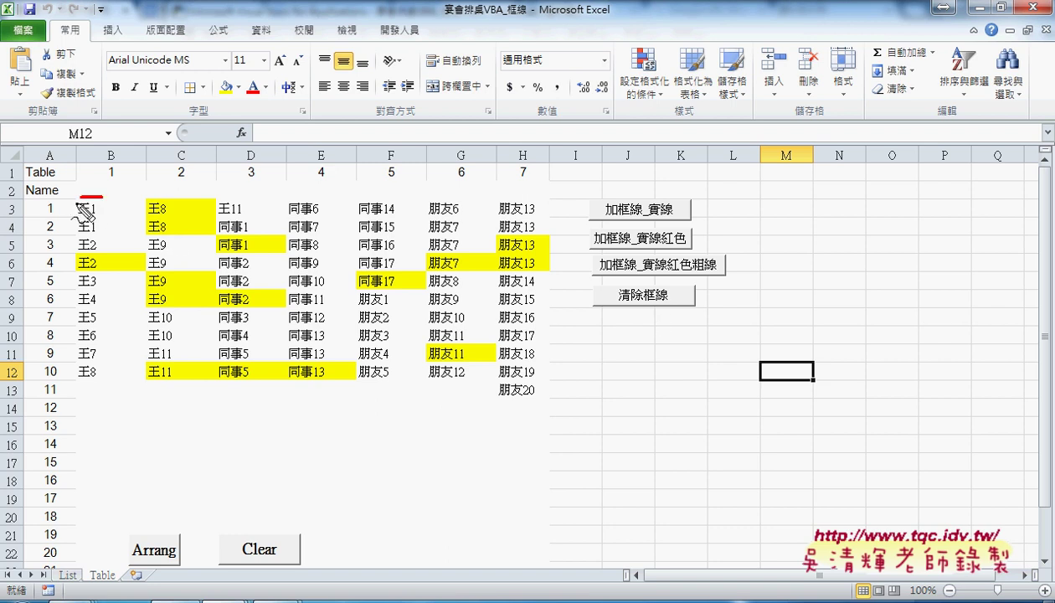
{"action": "left_click", "coordinate": [76, 209]}
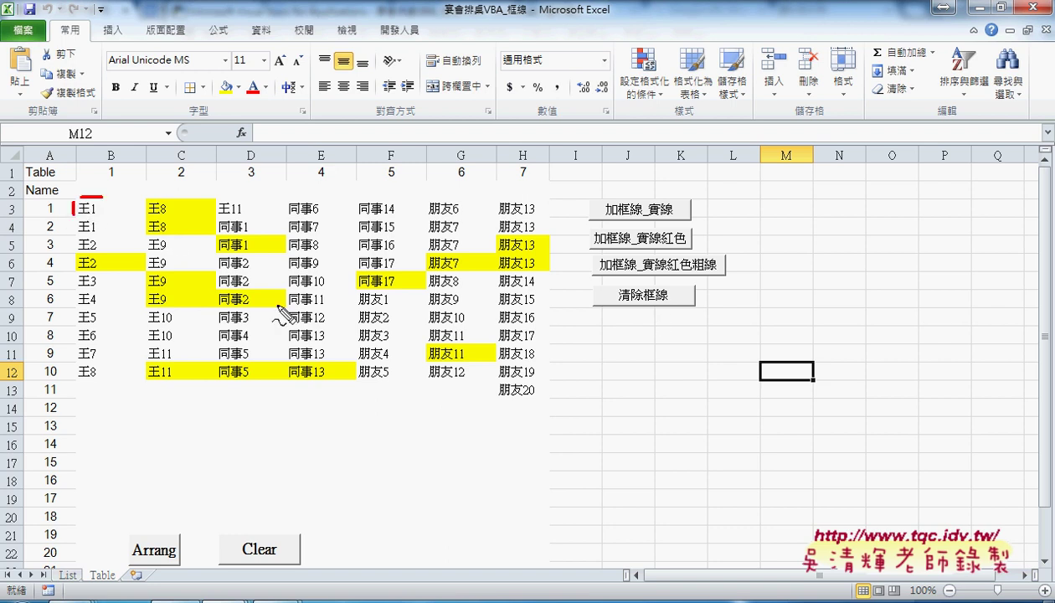
{"action": "left_click", "coordinate": [547, 392]}
{"action": "left_click", "coordinate": [524, 400]}
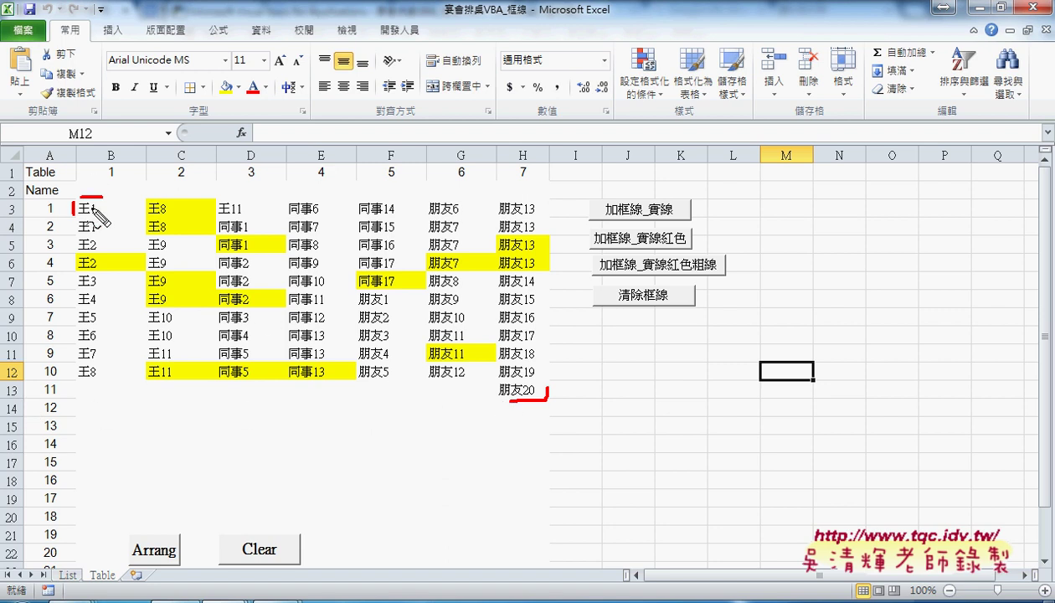
{"action": "left_click", "coordinate": [548, 394]}
{"action": "key", "text": "Escape"}
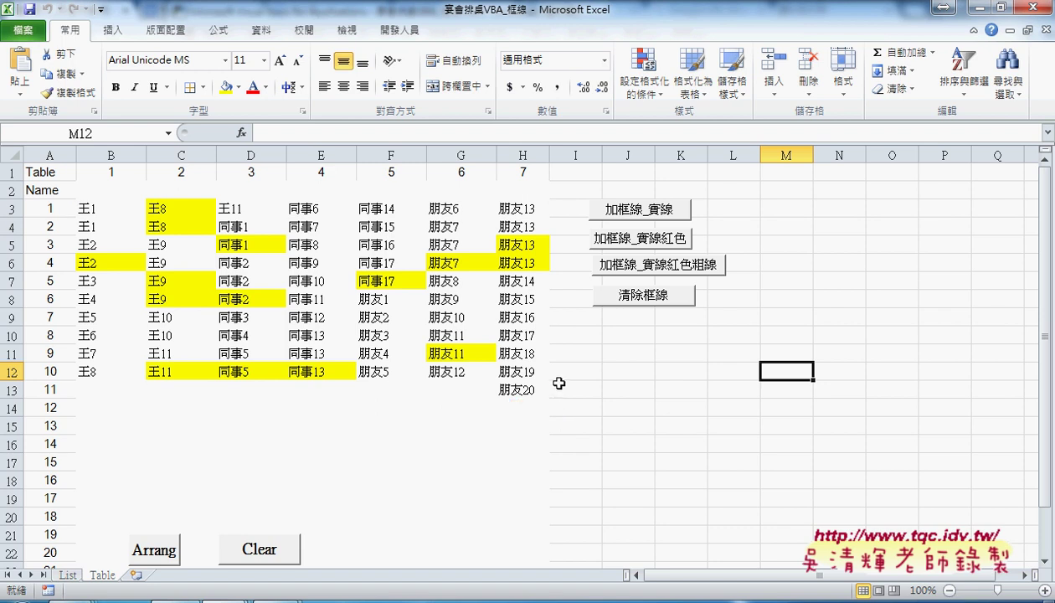
{"action": "left_click", "coordinate": [629, 209]}
Open the 加框線_實線 macro code beside the worksheet and select the statement after Range("B3:H13").
{"action": "right_click", "coordinate": [629, 211]}
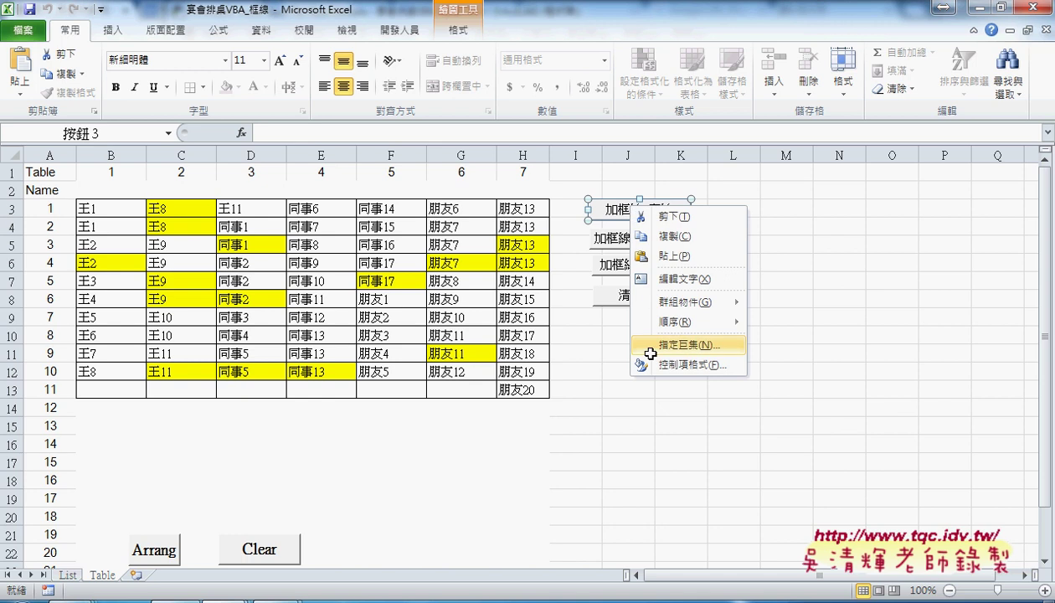
{"action": "left_click", "coordinate": [661, 344]}
{"action": "left_click", "coordinate": [775, 253]}
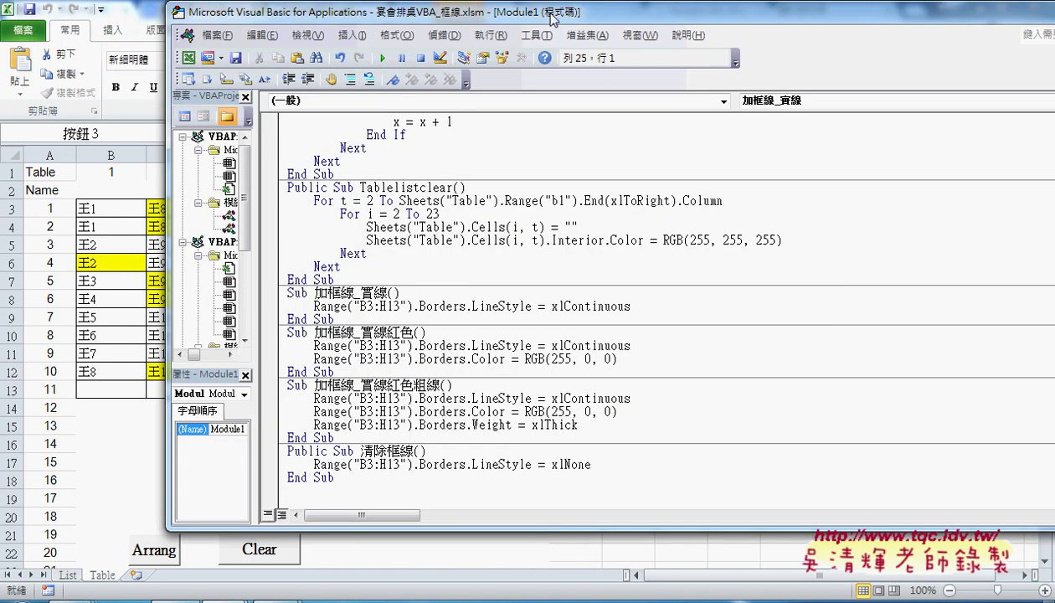
{"action": "left_click_drag", "start_coordinate": [544, 12], "coordinate": [948, 10]}
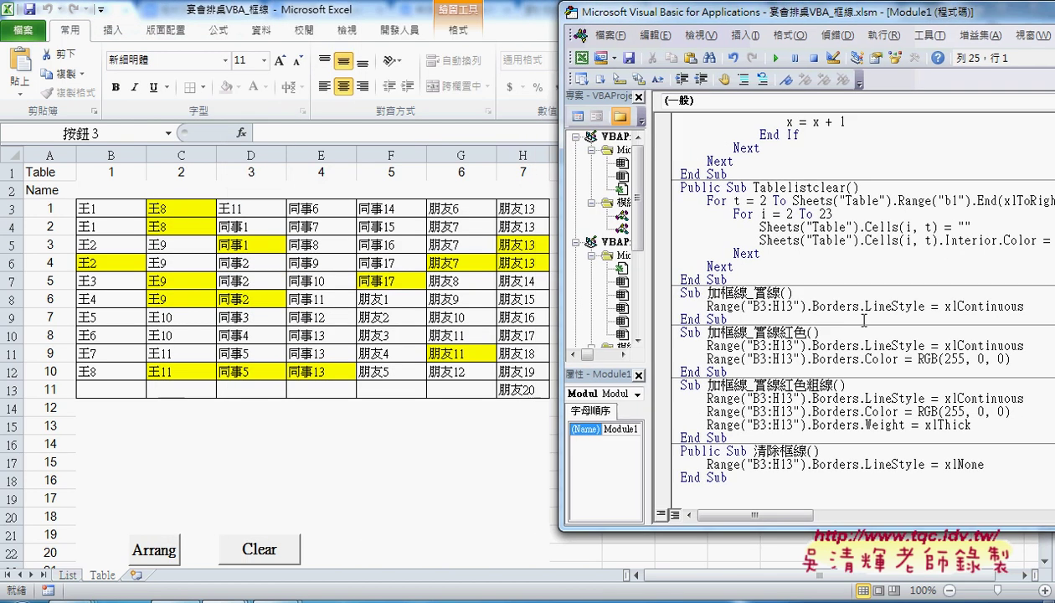
{"action": "left_click", "coordinate": [709, 307]}
{"action": "left_click_drag", "start_coordinate": [708, 307], "coordinate": [804, 306]}
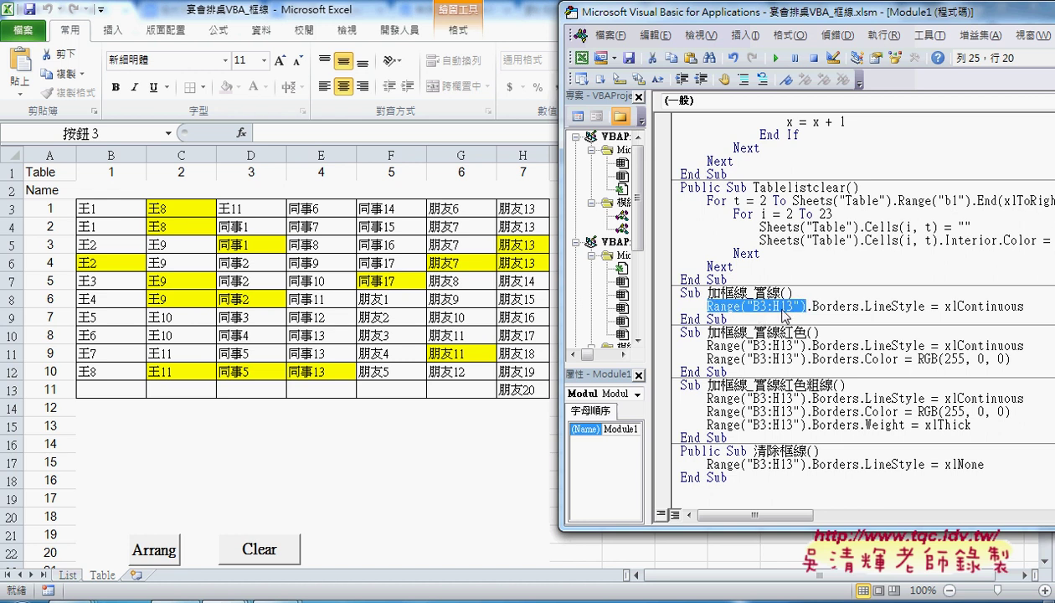
{"action": "left_click_drag", "start_coordinate": [806, 306], "coordinate": [1034, 308]}
Retype the statement as Range("B3:H13").Borders.LineStyle = and look up LineStyle in help.
{"action": "type", "text": "."}
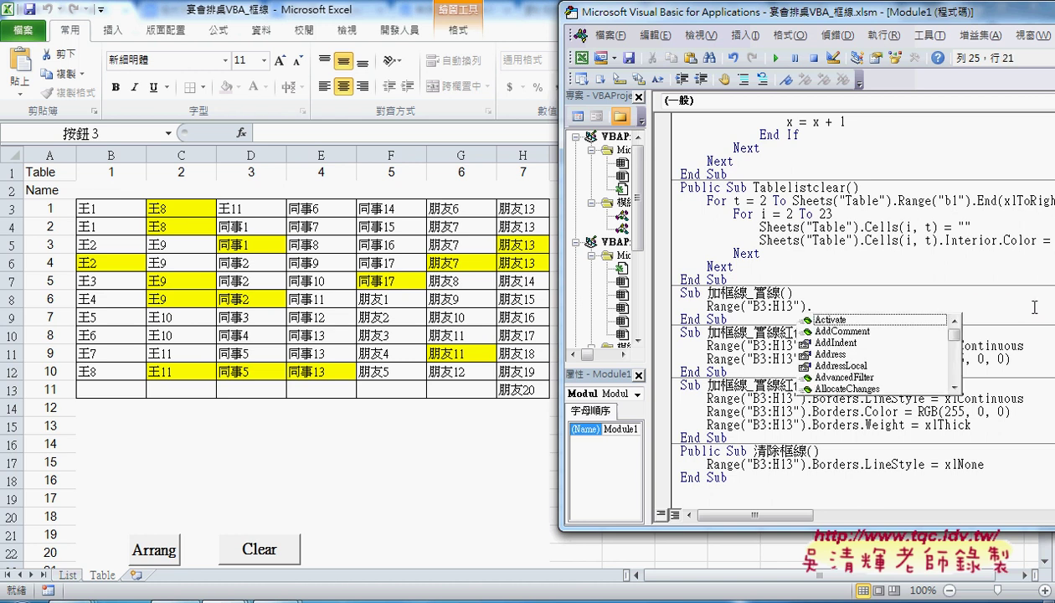
{"action": "type", "text": "ㄅ"}
{"action": "key", "text": "BackSpace"}
{"action": "type", "text": "b"}
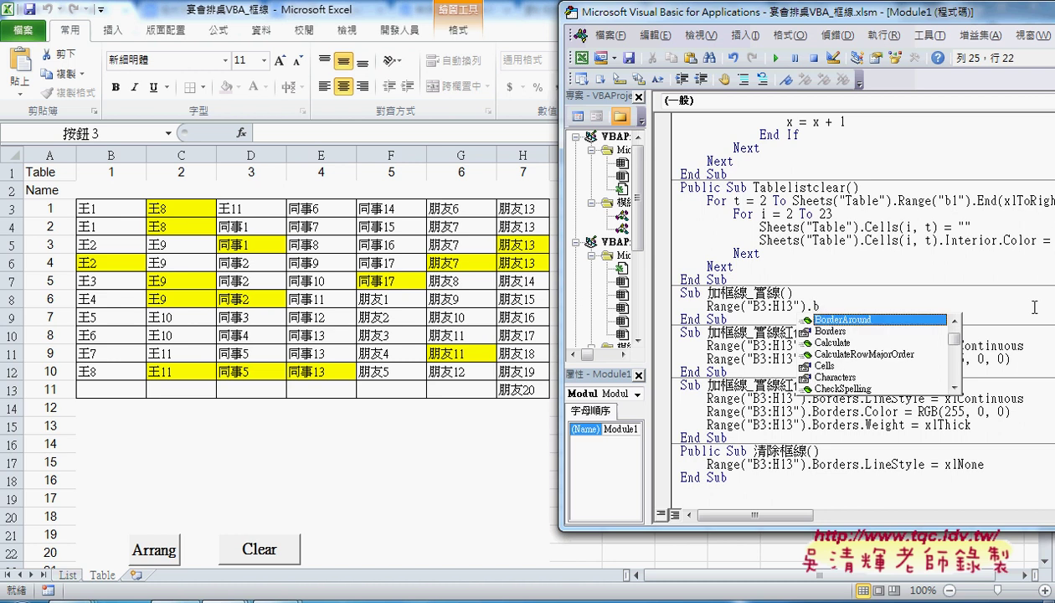
{"action": "key", "text": "Down"}
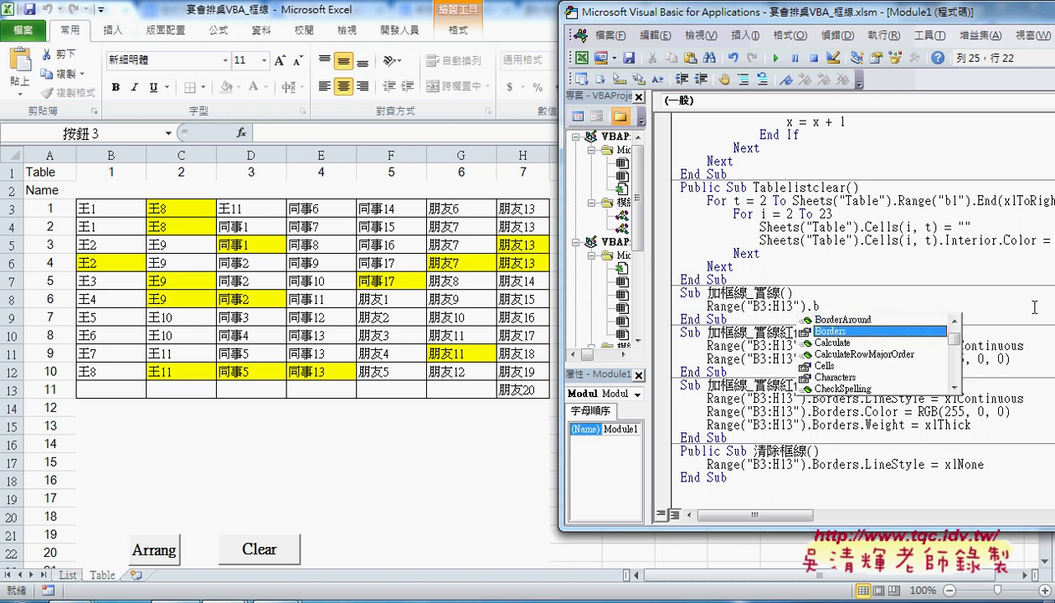
{"action": "key", "text": "Tab"}
{"action": "type", "text": "."}
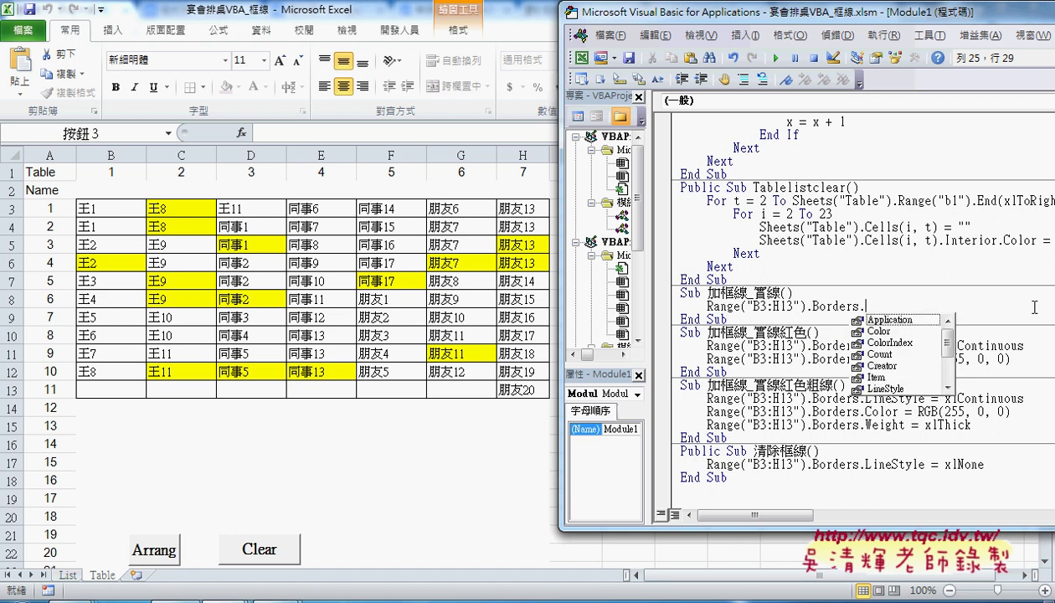
{"action": "type", "text": "LineStyle"}
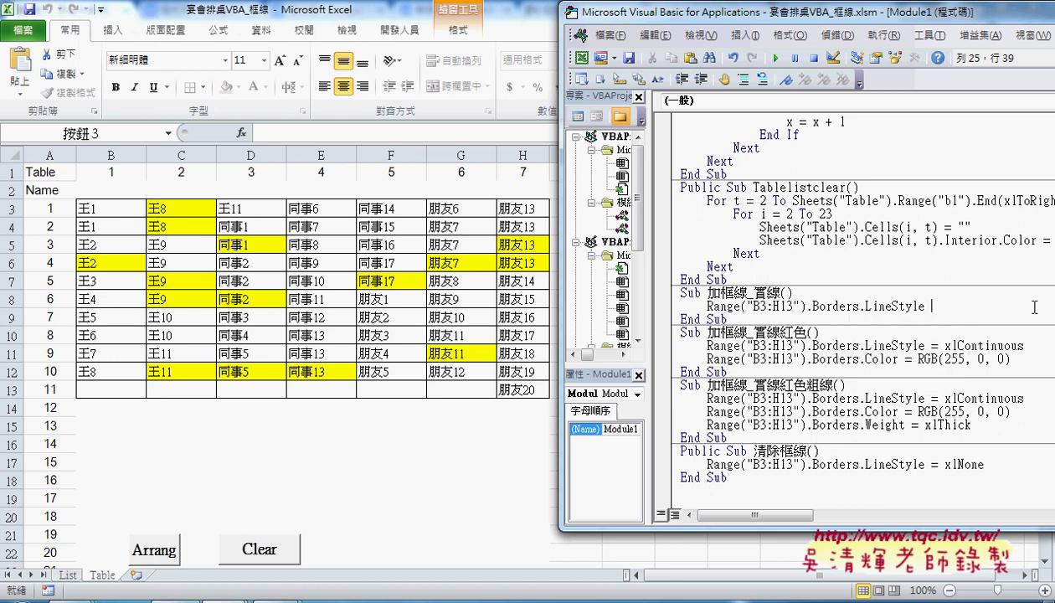
{"action": "type", "text": " ="}
{"action": "key", "text": "Left"}
{"action": "key", "text": "Left"}
{"action": "key", "text": "Left"}
{"action": "key", "text": "F1"}
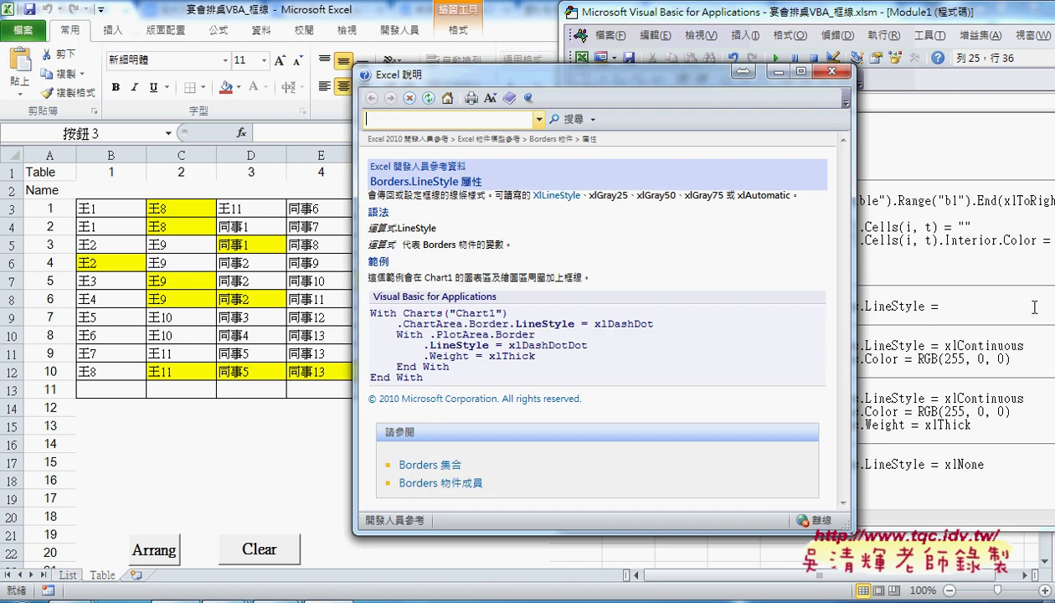
Read the LineStyle help description of the border line-style values.
{"action": "left_click", "coordinate": [425, 199]}
{"action": "left_click_drag", "start_coordinate": [423, 196], "coordinate": [475, 196]}
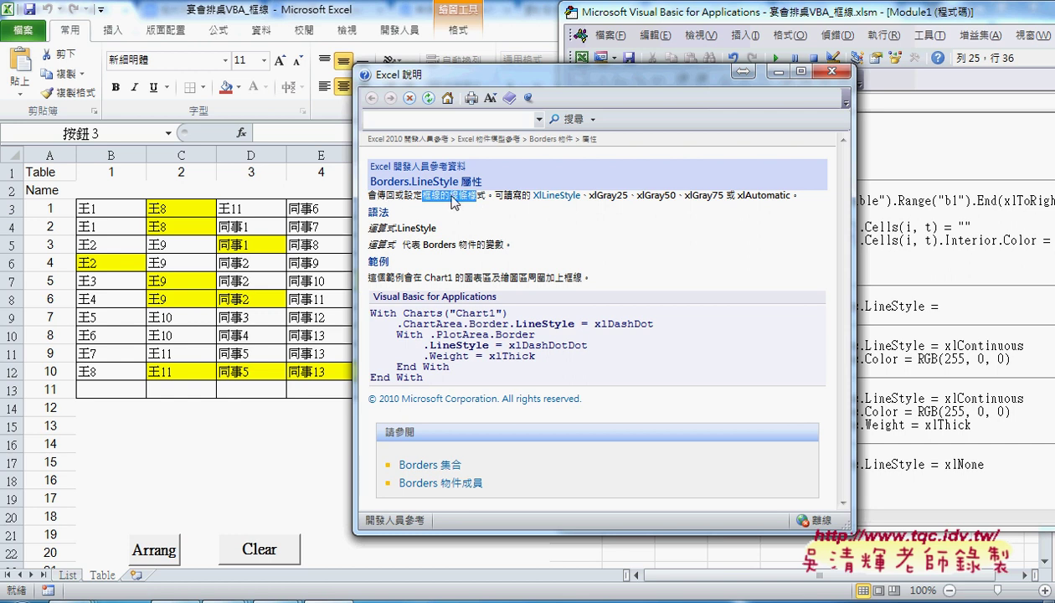
{"action": "left_click_drag", "start_coordinate": [449, 196], "coordinate": [485, 196]}
{"action": "left_click_drag", "start_coordinate": [800, 199], "coordinate": [638, 198]}
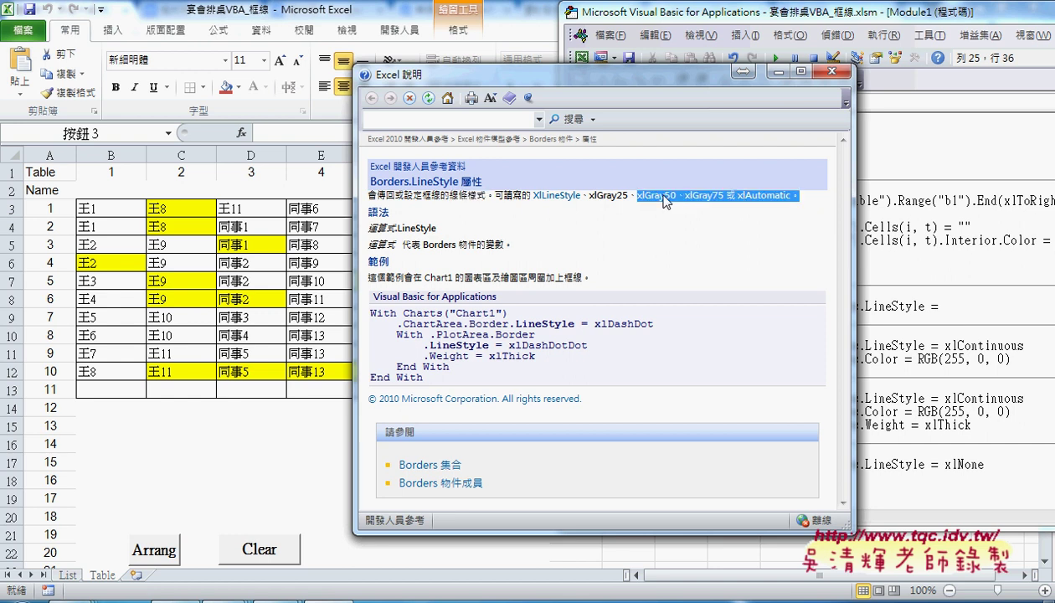
Copy xlContinuous from the XlLineStyle list and paste it after LineStyle = in the macro.
{"action": "left_click", "coordinate": [557, 198]}
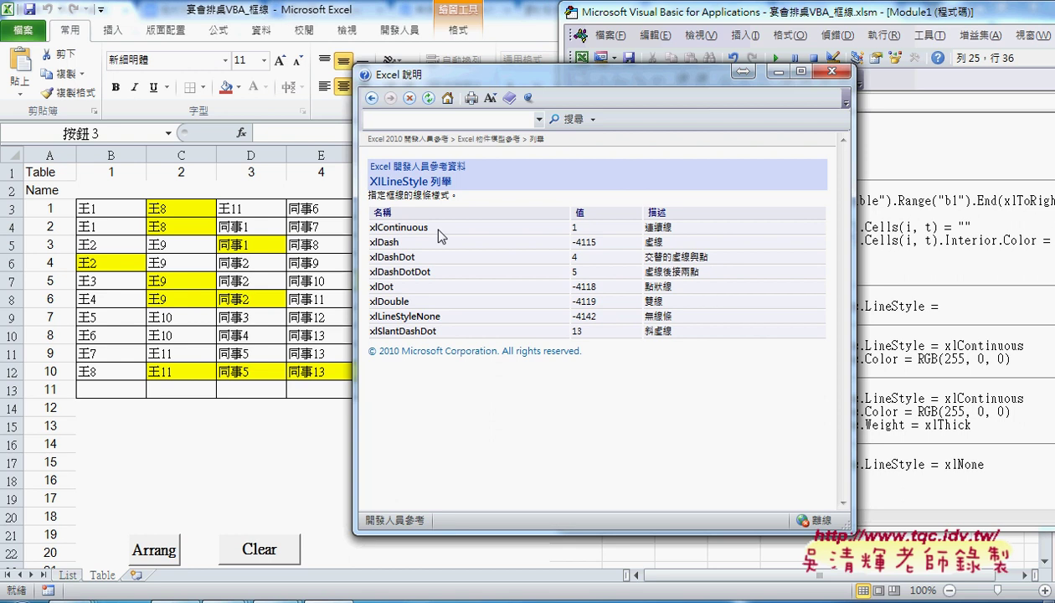
{"action": "left_click_drag", "start_coordinate": [431, 226], "coordinate": [371, 229]}
{"action": "left_click_drag", "start_coordinate": [662, 227], "coordinate": [629, 227]}
{"action": "left_click", "coordinate": [425, 234]}
{"action": "mouse_move", "coordinate": [427, 232]}
{"action": "left_mouse_down"}
{"action": "mouse_move", "coordinate": [369, 229]}
{"action": "mouse_move", "coordinate": [373, 251]}
{"action": "left_mouse_up"}
{"action": "left_click_drag", "start_coordinate": [434, 231], "coordinate": [371, 231]}
{"action": "key", "text": "ctrl+c"}
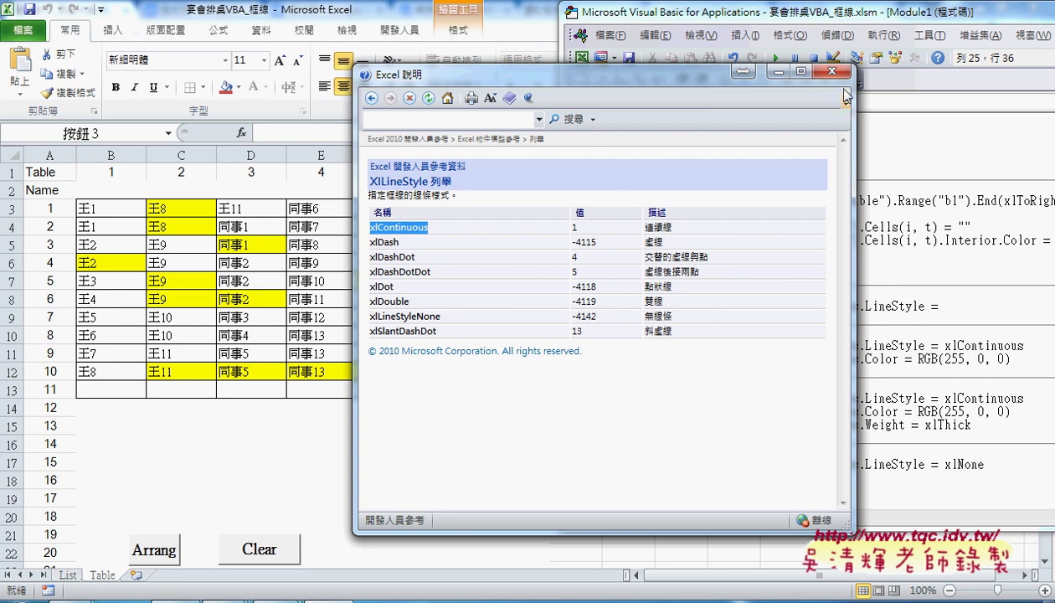
{"action": "left_click", "coordinate": [832, 71]}
{"action": "left_click", "coordinate": [950, 310]}
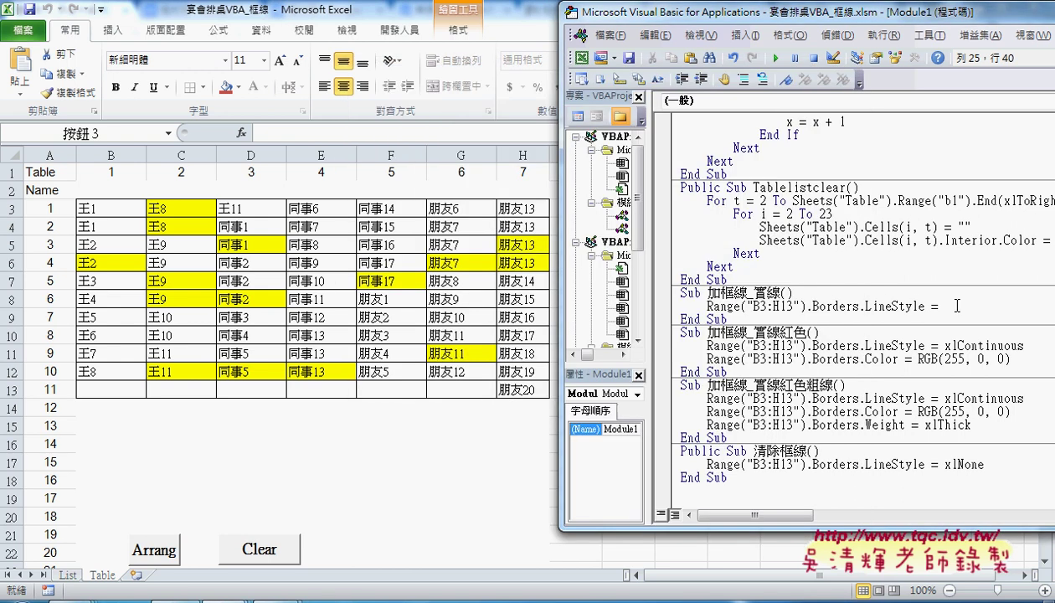
{"action": "key", "text": "ctrl+v"}
Open the 加框線_實線 macro code and paste a duplicate of the sub below it.
{"action": "left_click", "coordinate": [522, 479]}
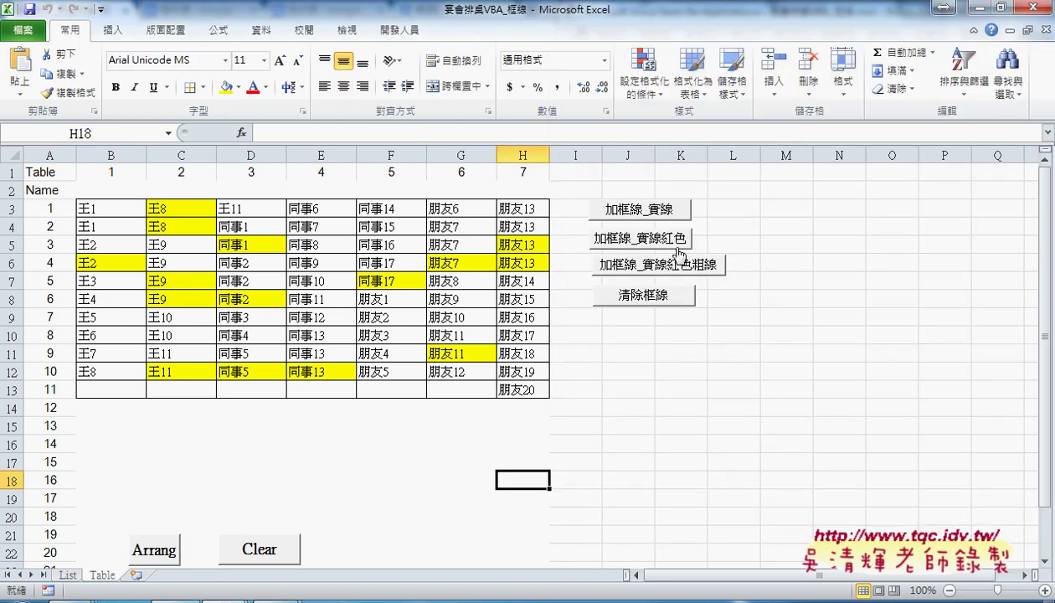
{"action": "right_click", "coordinate": [663, 216]}
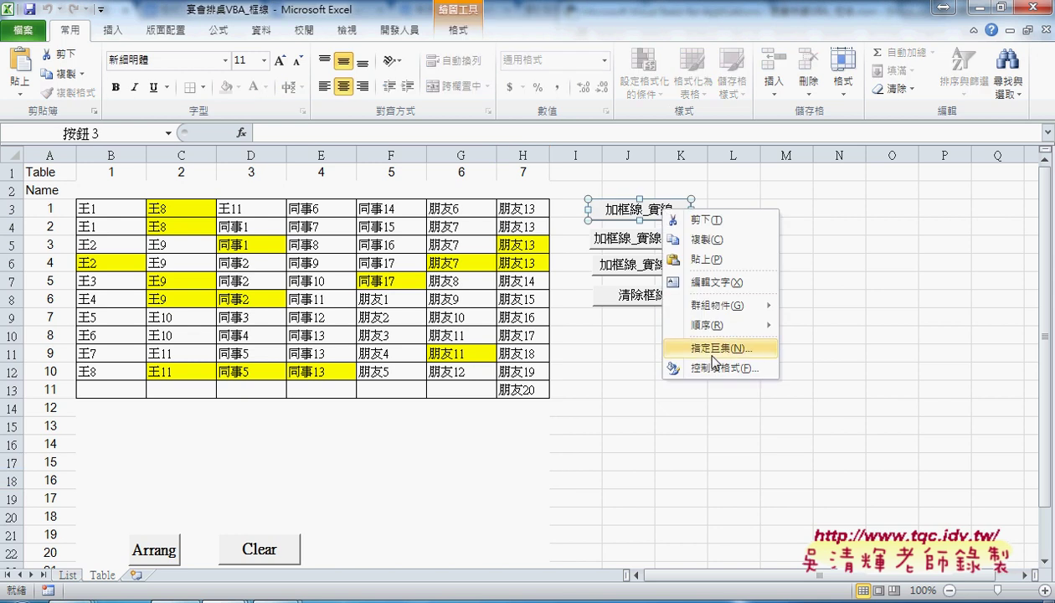
{"action": "left_click", "coordinate": [703, 349]}
{"action": "left_click", "coordinate": [829, 254]}
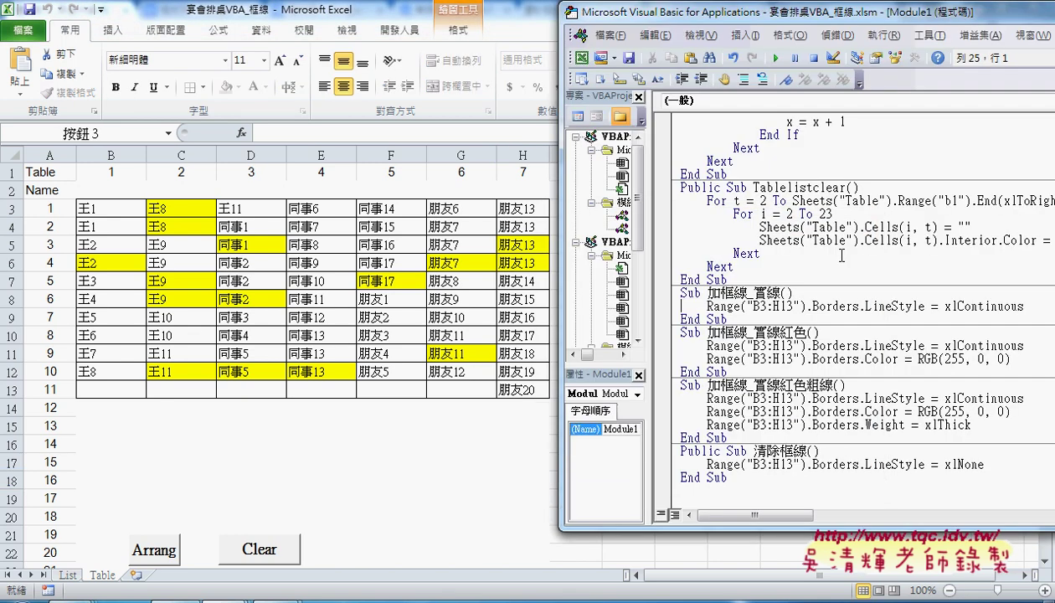
{"action": "left_click_drag", "start_coordinate": [668, 319], "coordinate": [668, 299]}
{"action": "key", "text": "ctrl+c"}
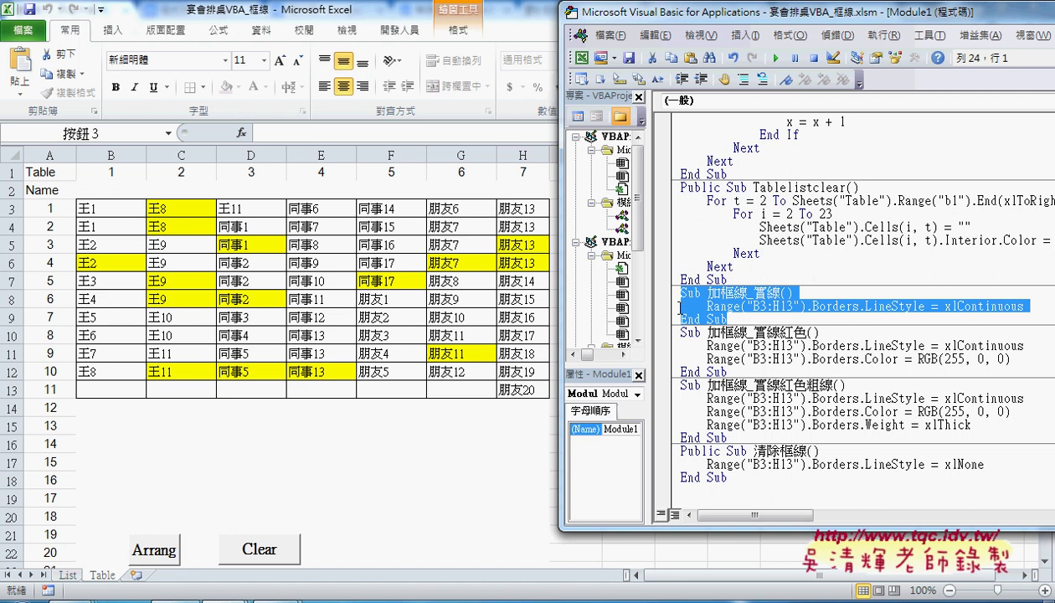
{"action": "left_click", "coordinate": [729, 317]}
{"action": "key", "text": "Return"}
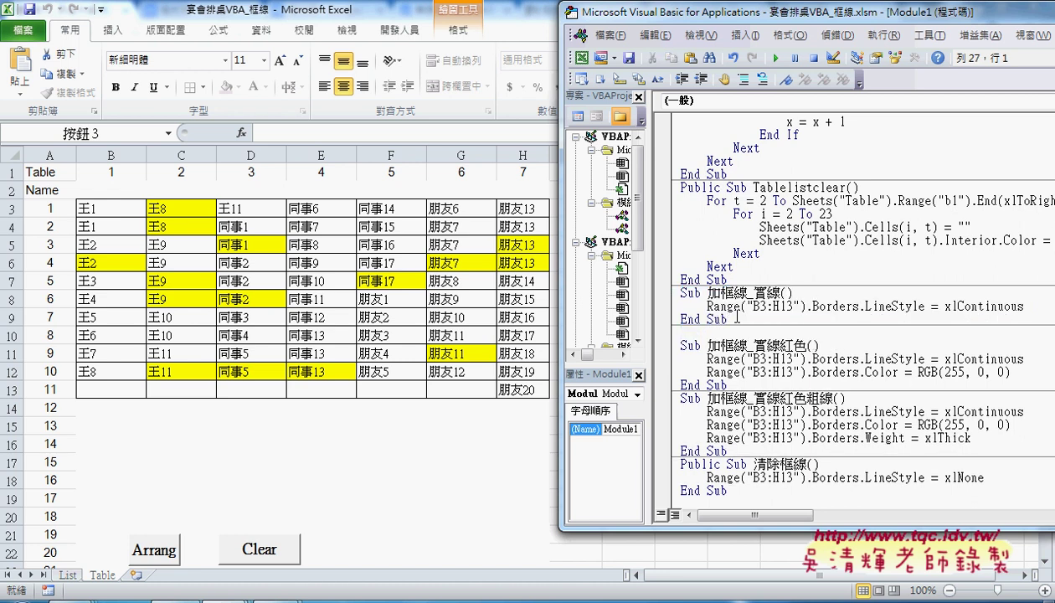
{"action": "key", "text": "ctrl+v"}
Rename the copy to 加框線_虛線 and open help on its Borders.LineStyle.
{"action": "left_click_drag", "start_coordinate": [753, 333], "coordinate": [765, 332]}
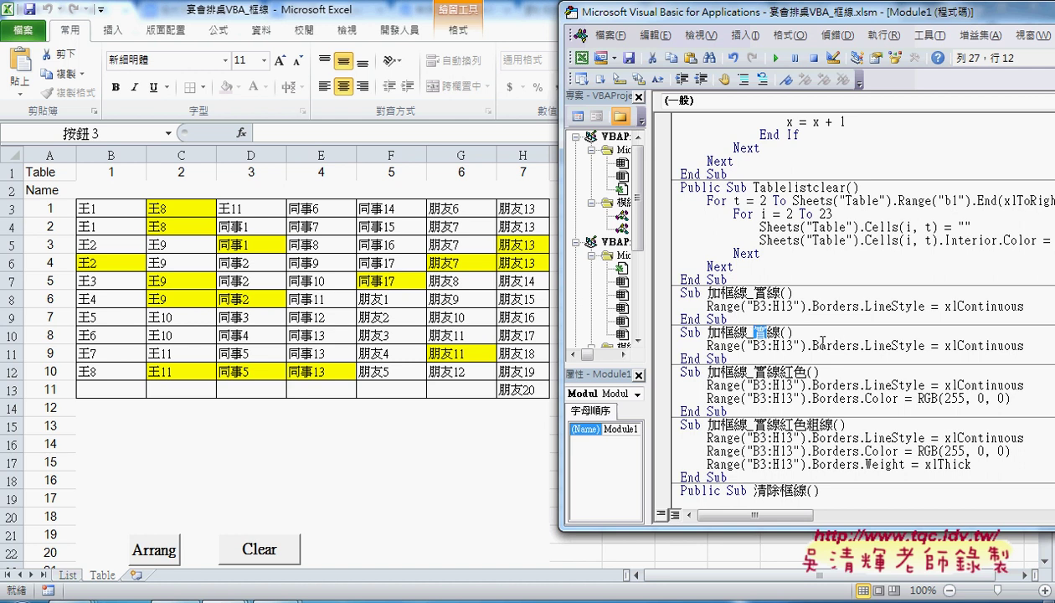
{"action": "type", "text": "vm"}
{"action": "key", "text": "Down"}
{"action": "key", "text": "Down"}
{"action": "key", "text": "Return"}
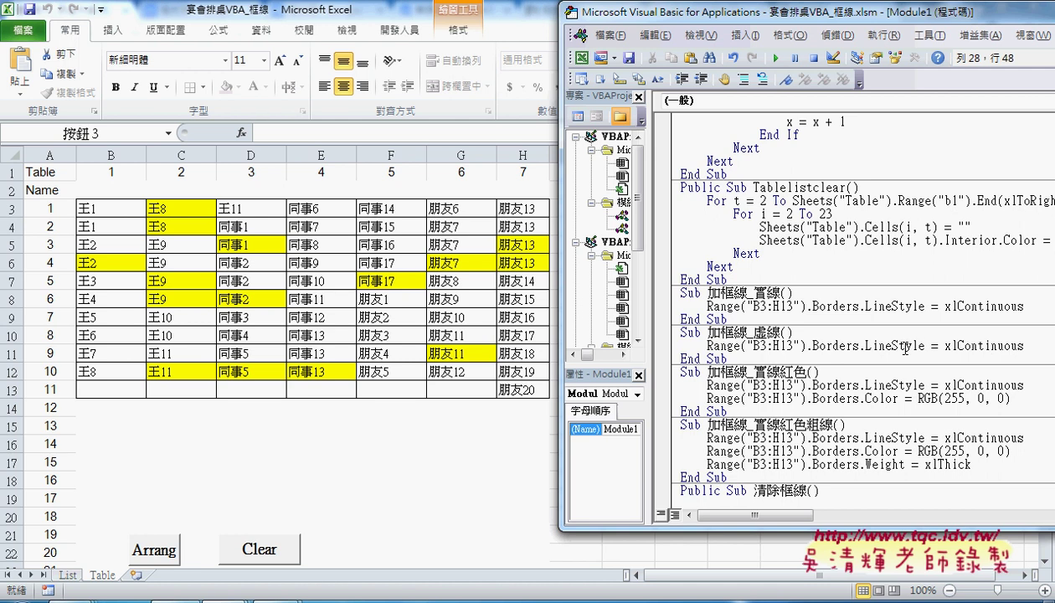
{"action": "left_click", "coordinate": [905, 347]}
{"action": "key", "text": "F1"}
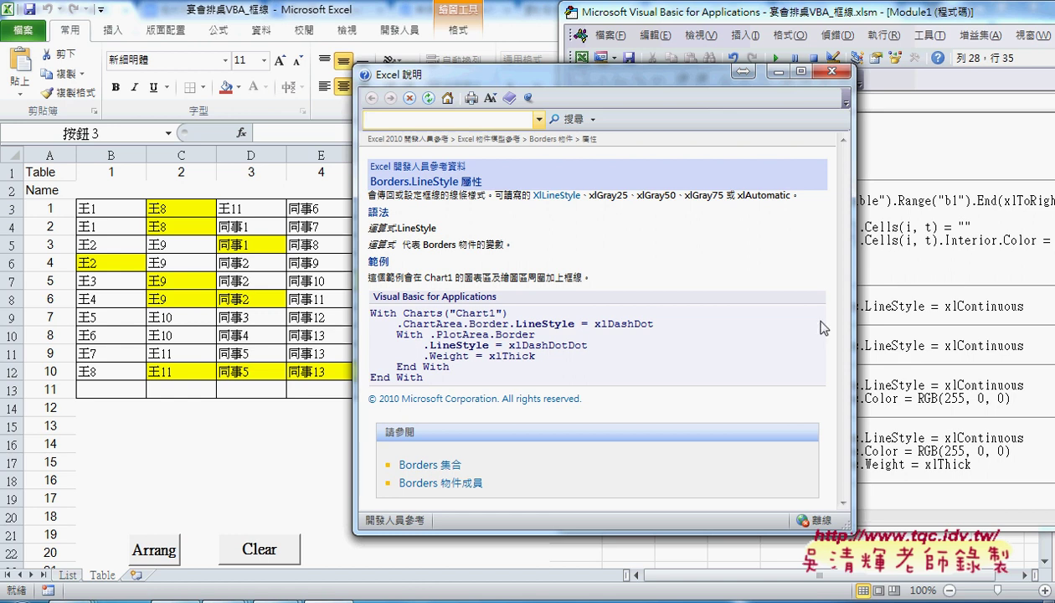
Copy the xlDash constant from the XlLineStyle help list and close Help.
{"action": "left_click", "coordinate": [546, 195]}
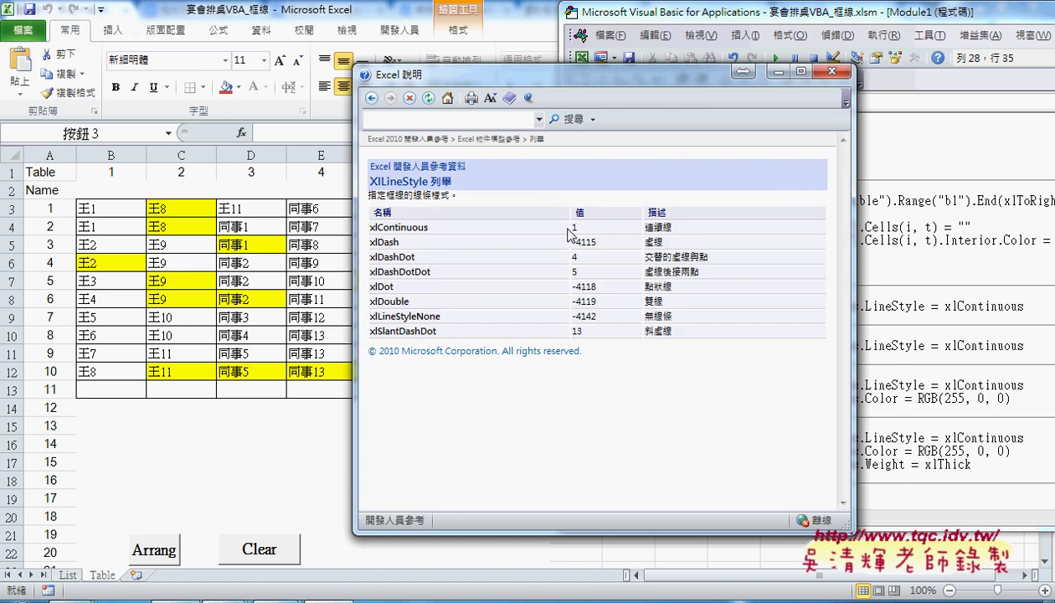
{"action": "double_click", "coordinate": [654, 241]}
{"action": "left_click_drag", "start_coordinate": [418, 243], "coordinate": [371, 244]}
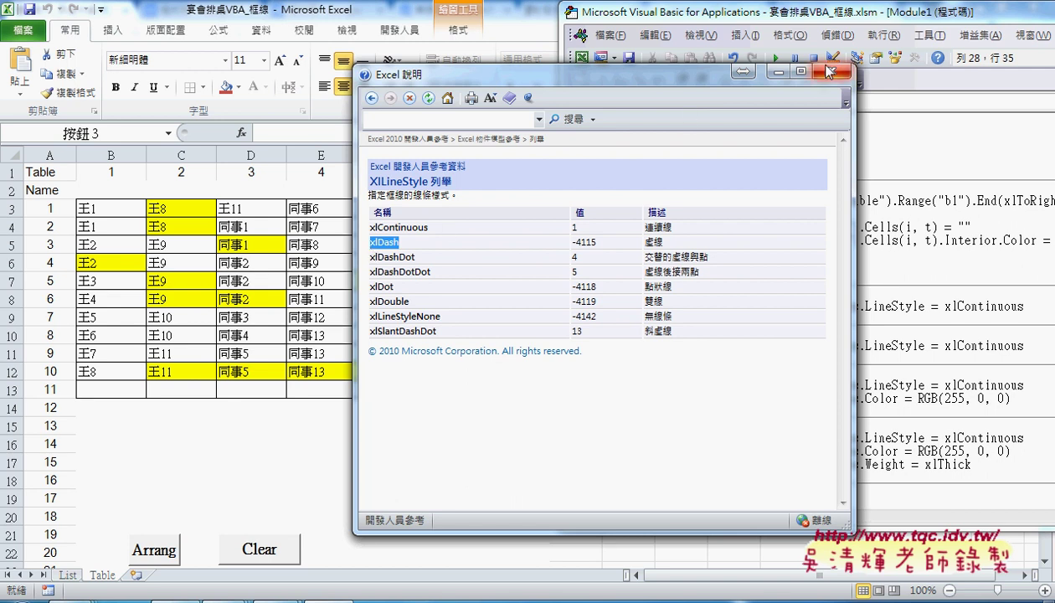
{"action": "left_click", "coordinate": [831, 71]}
Replace xlContinuous with xlDash in 加框線_虛線, run it, and look up LineStyle help.
{"action": "left_click_drag", "start_coordinate": [1023, 345], "coordinate": [945, 345]}
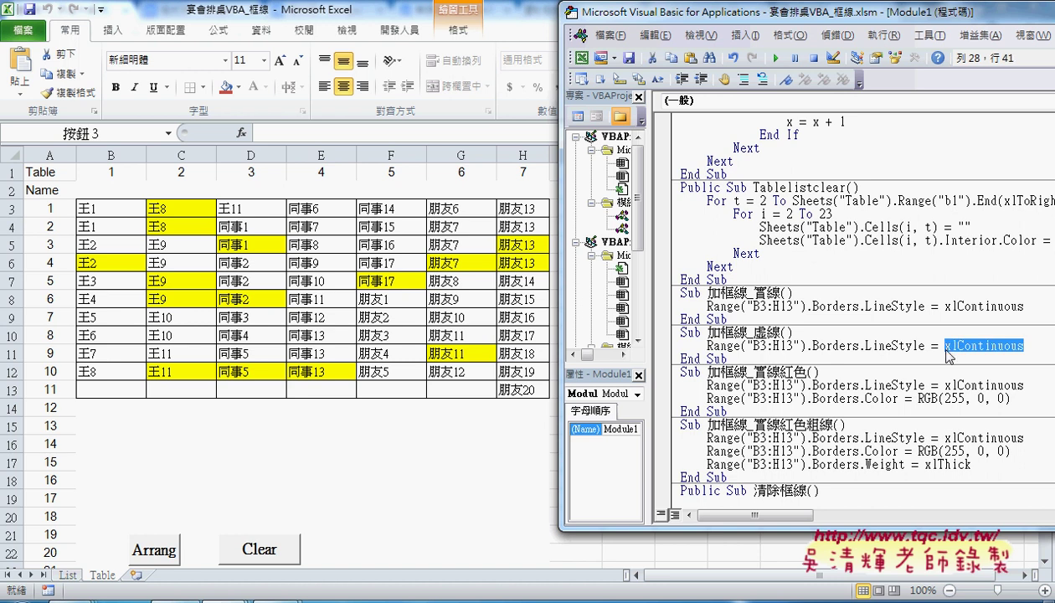
{"action": "key", "text": "ctrl+v"}
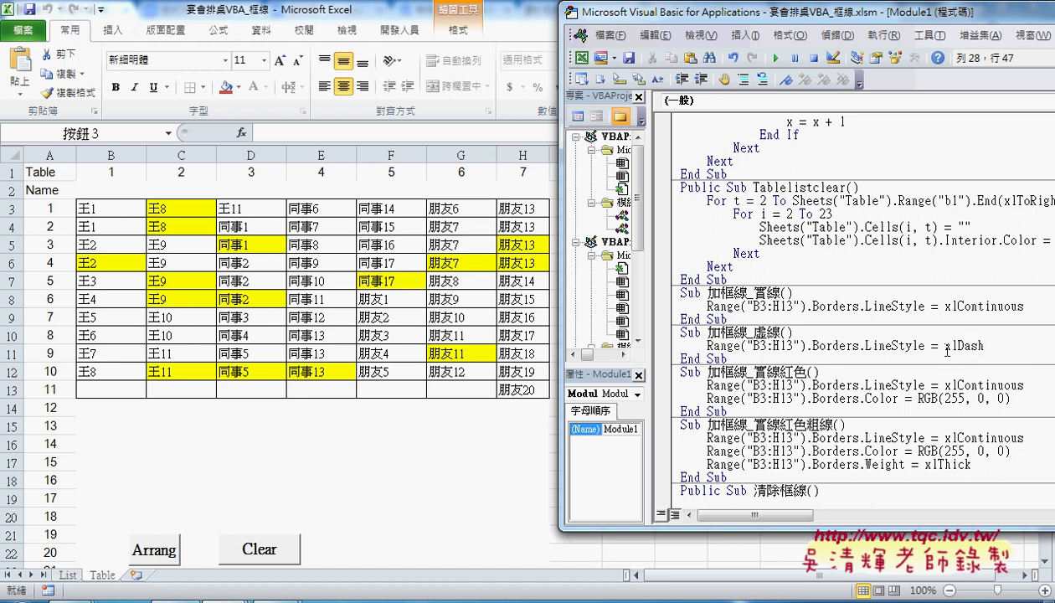
{"action": "left_click", "coordinate": [788, 344]}
{"action": "left_click", "coordinate": [776, 59]}
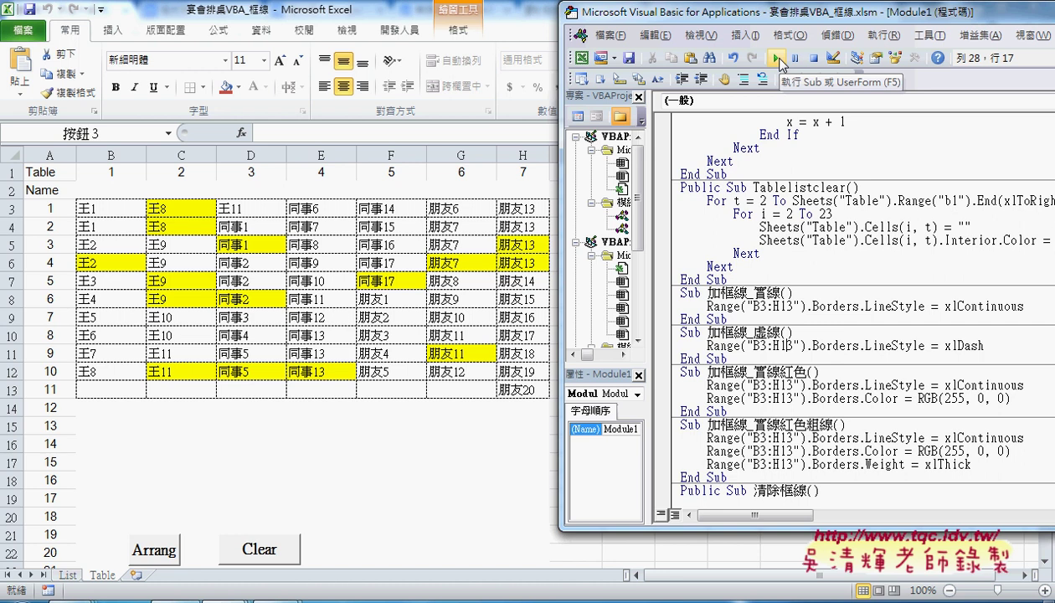
{"action": "left_click", "coordinate": [904, 344]}
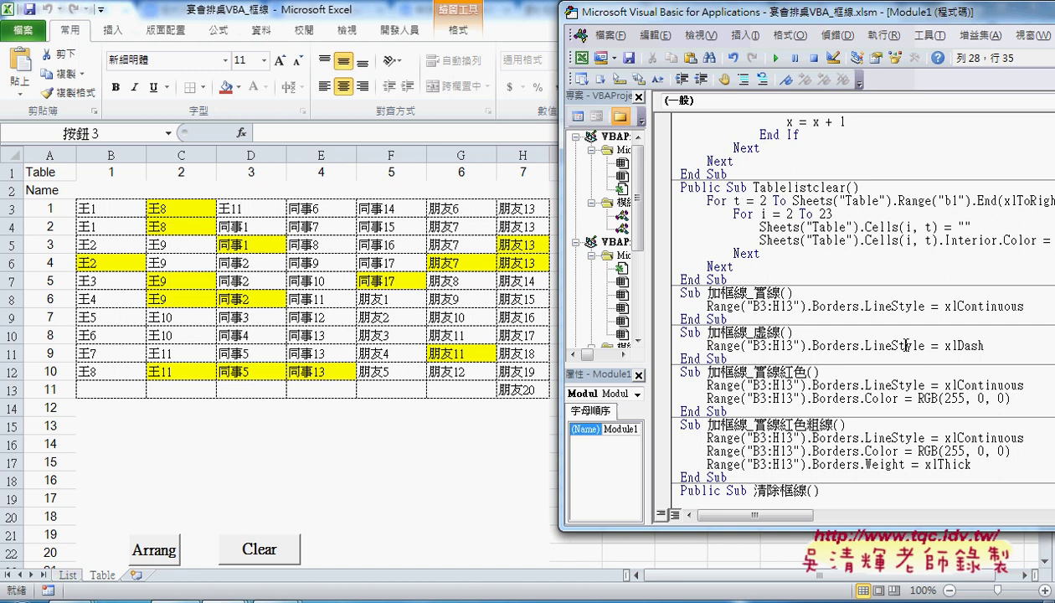
{"action": "key", "text": "F1"}
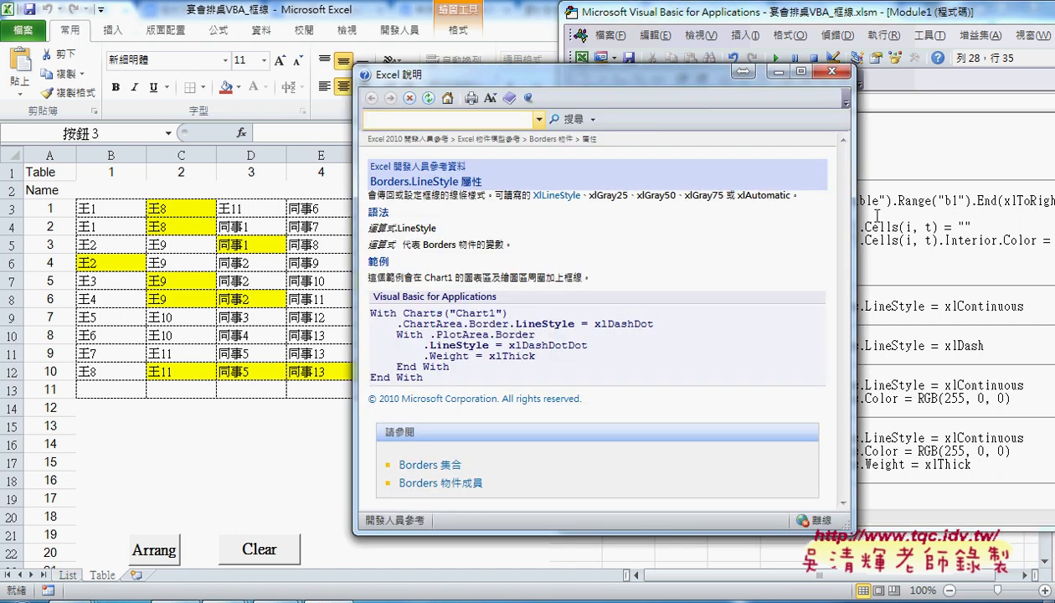
Move the Help window aside, close it, and return to the dashed sub's LineStyle line.
{"action": "left_click_drag", "start_coordinate": [659, 79], "coordinate": [422, 84]}
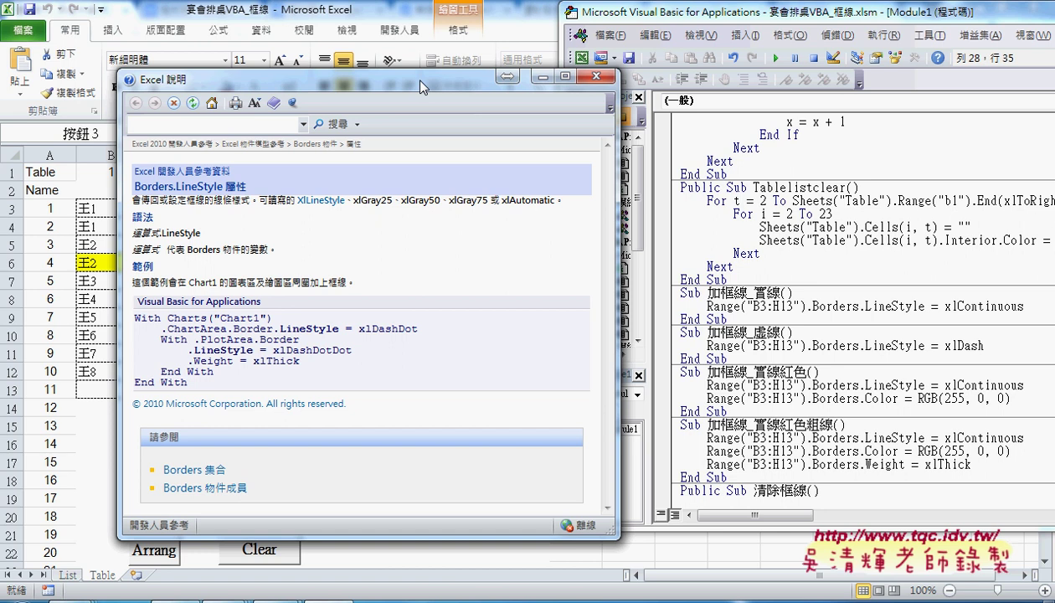
{"action": "left_click", "coordinate": [596, 76]}
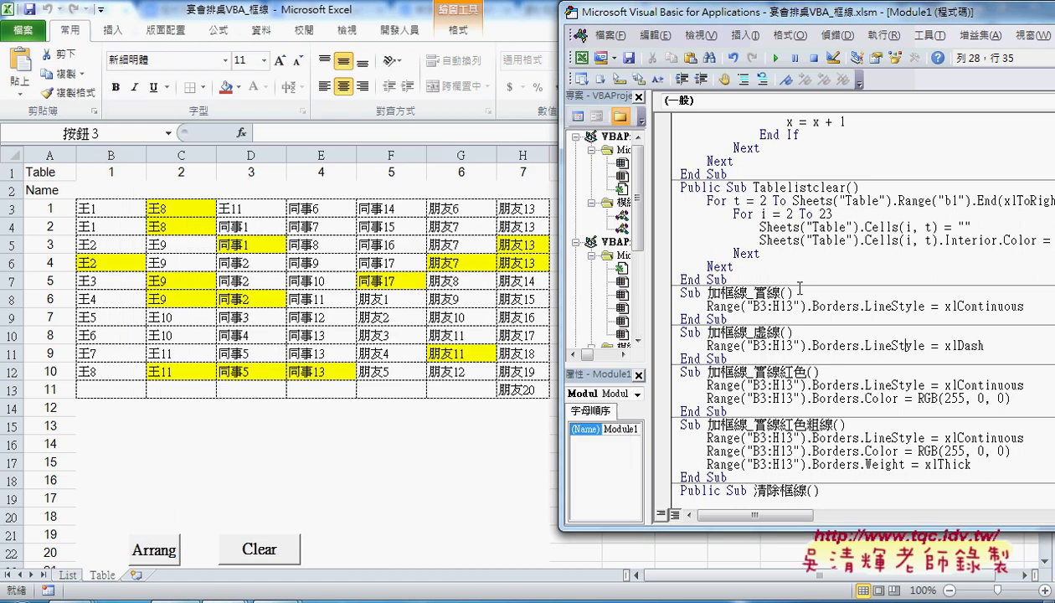
{"action": "left_click", "coordinate": [891, 345]}
Apply solid borders, then red solid borders, to B3:H13 with the macro buttons.
{"action": "left_click", "coordinate": [467, 243]}
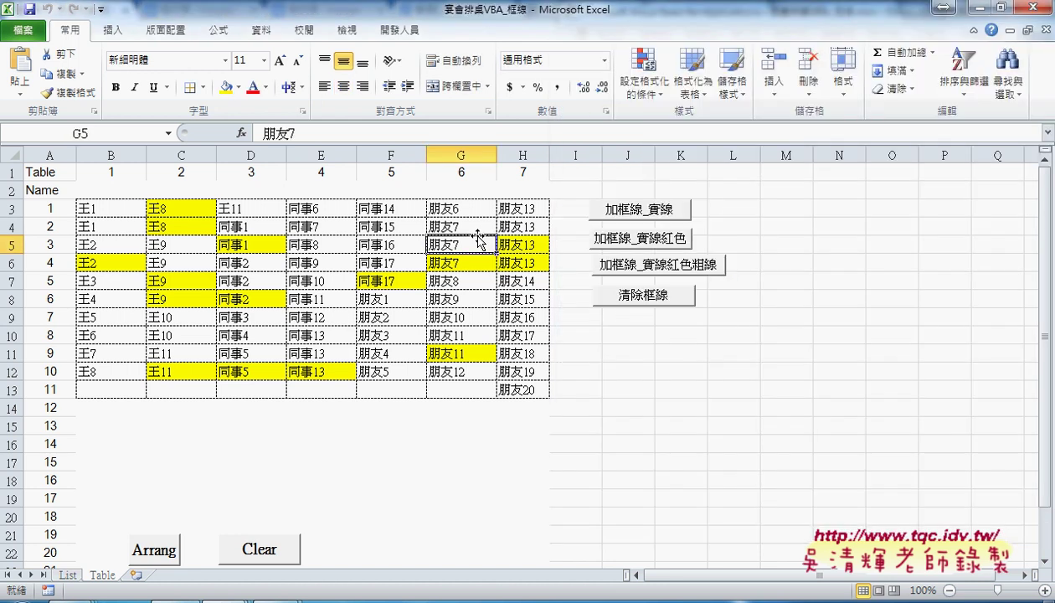
{"action": "left_click", "coordinate": [659, 219]}
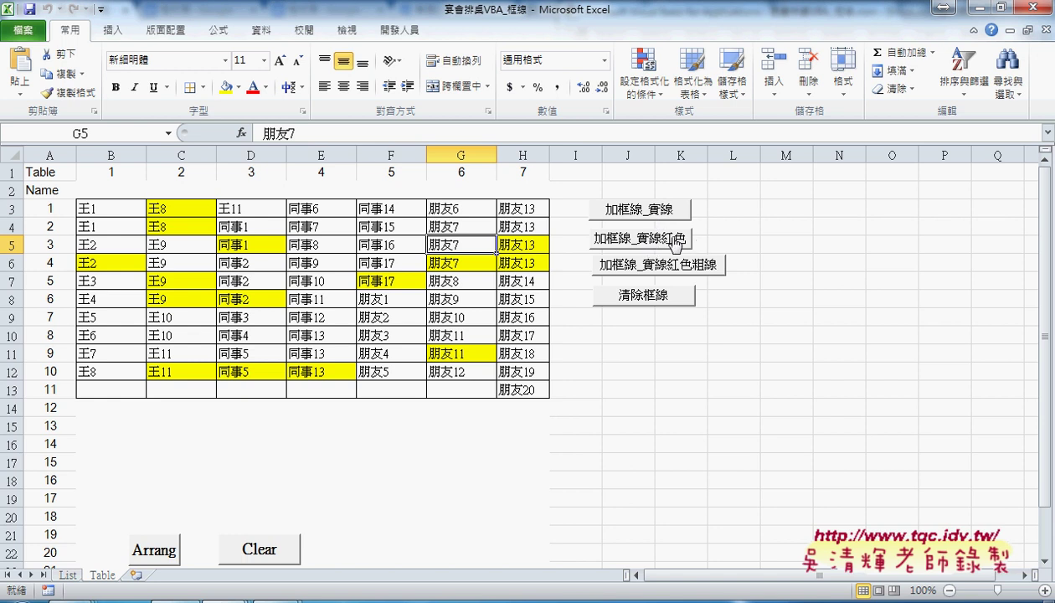
{"action": "left_click", "coordinate": [675, 243]}
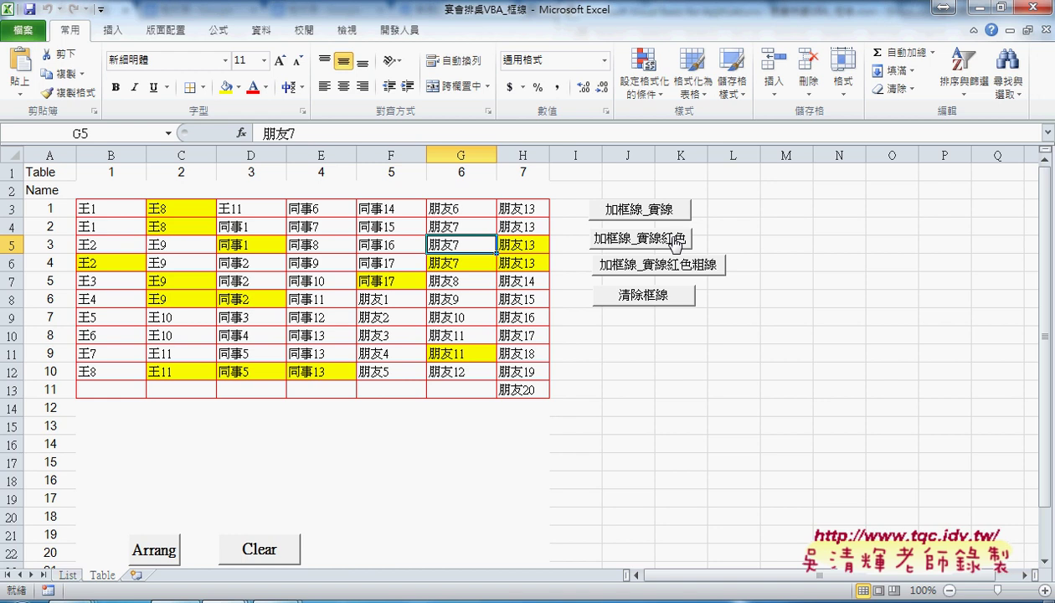
{"action": "right_click", "coordinate": [676, 242]}
Open the red-border macro's code and trial-edit its .Color = RGB(255, 0, 0) line, then undo it.
{"action": "left_click", "coordinate": [728, 375]}
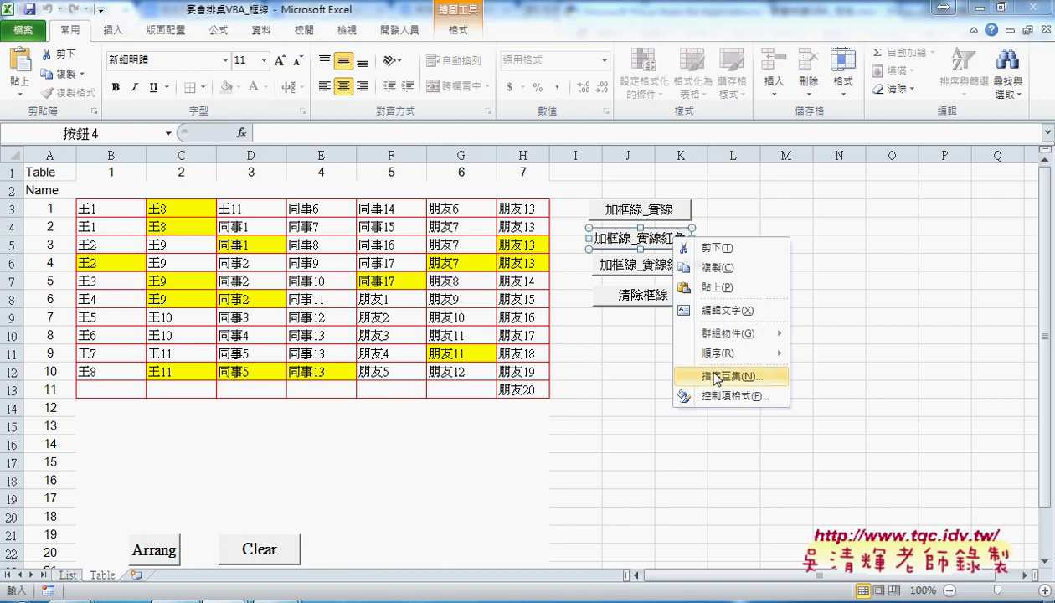
{"action": "left_click", "coordinate": [840, 271]}
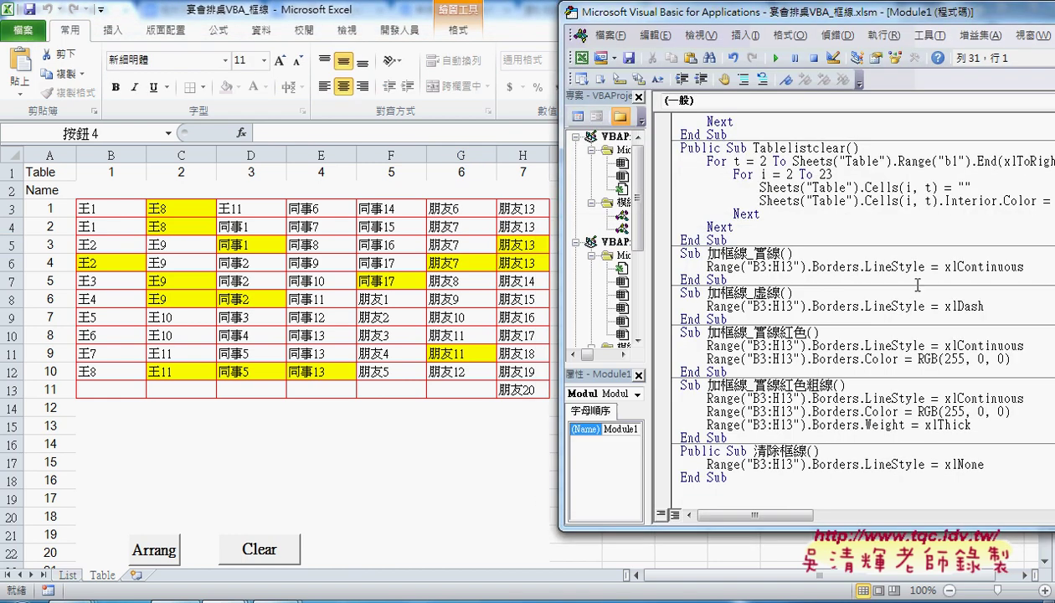
{"action": "left_click_drag", "start_coordinate": [924, 266], "coordinate": [862, 268]}
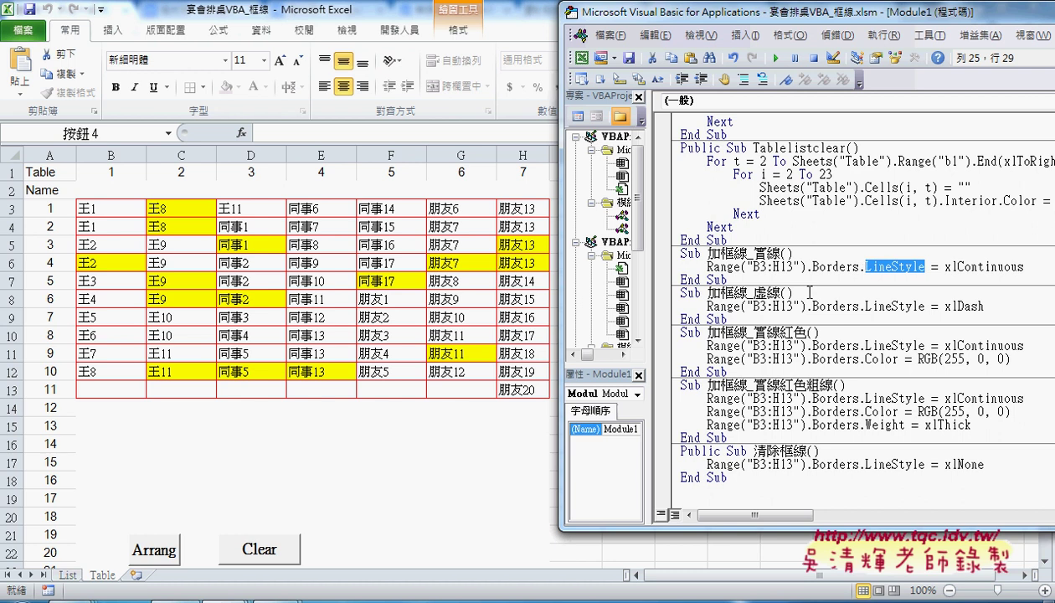
{"action": "left_click", "coordinate": [913, 344]}
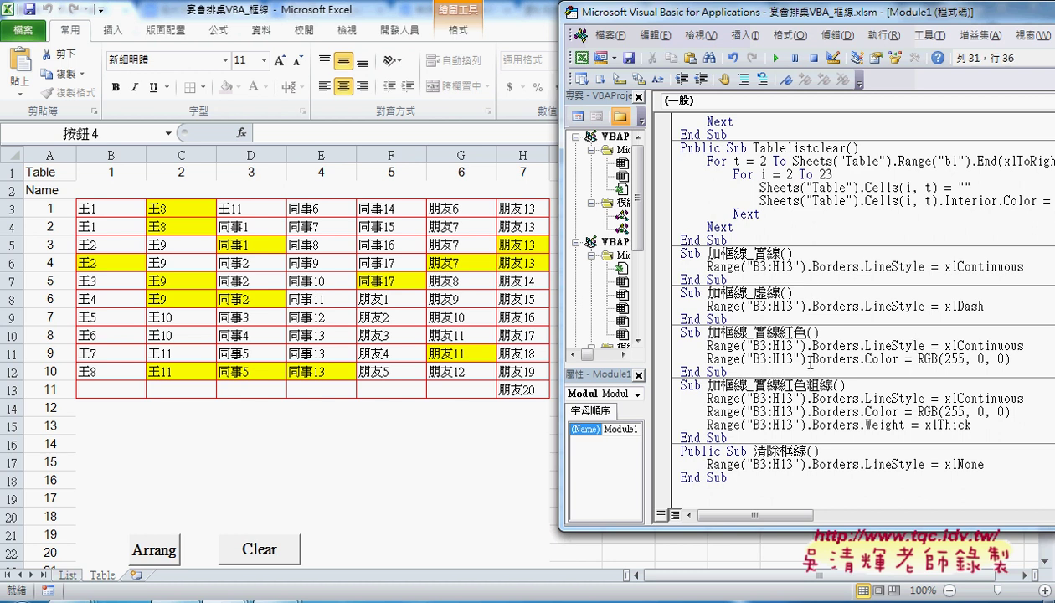
{"action": "left_click_drag", "start_coordinate": [860, 361], "coordinate": [899, 358]}
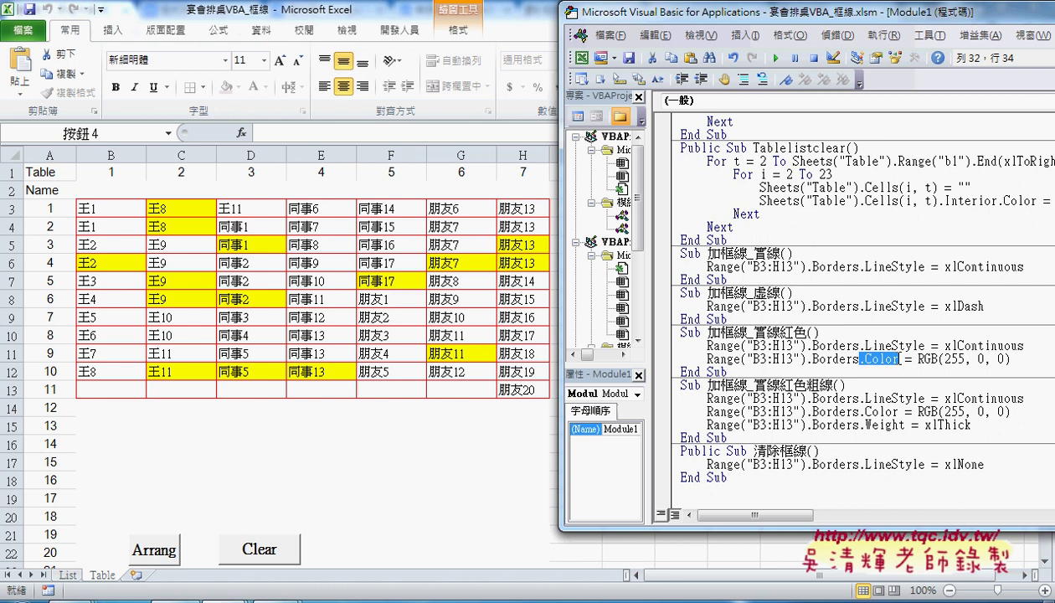
{"action": "left_click", "coordinate": [1010, 358]}
{"action": "left_click", "coordinate": [861, 360], "text": "shift"}
{"action": "type", "text": "."}
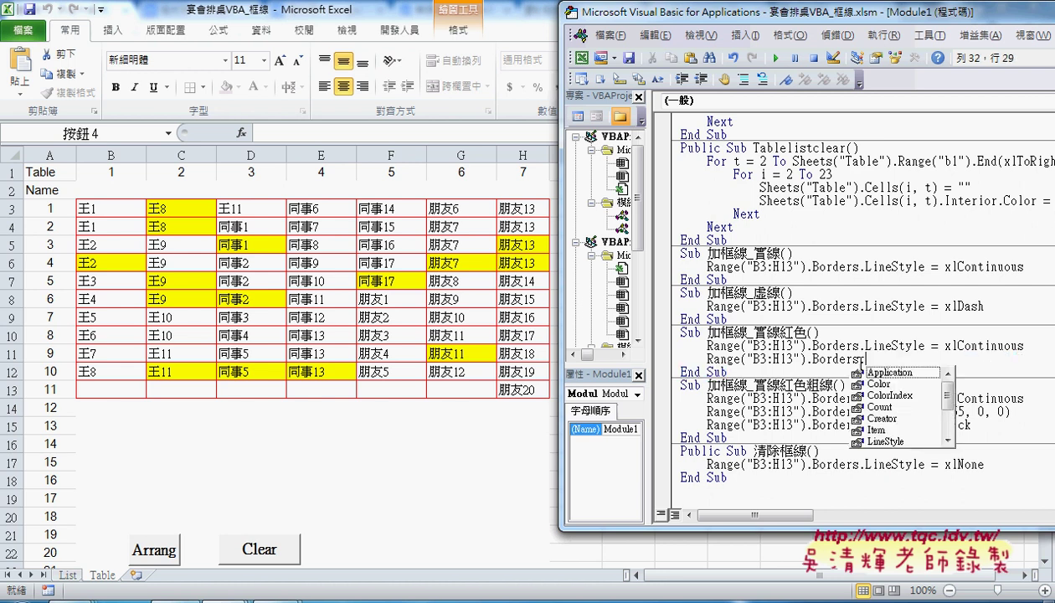
{"action": "key", "text": "Down"}
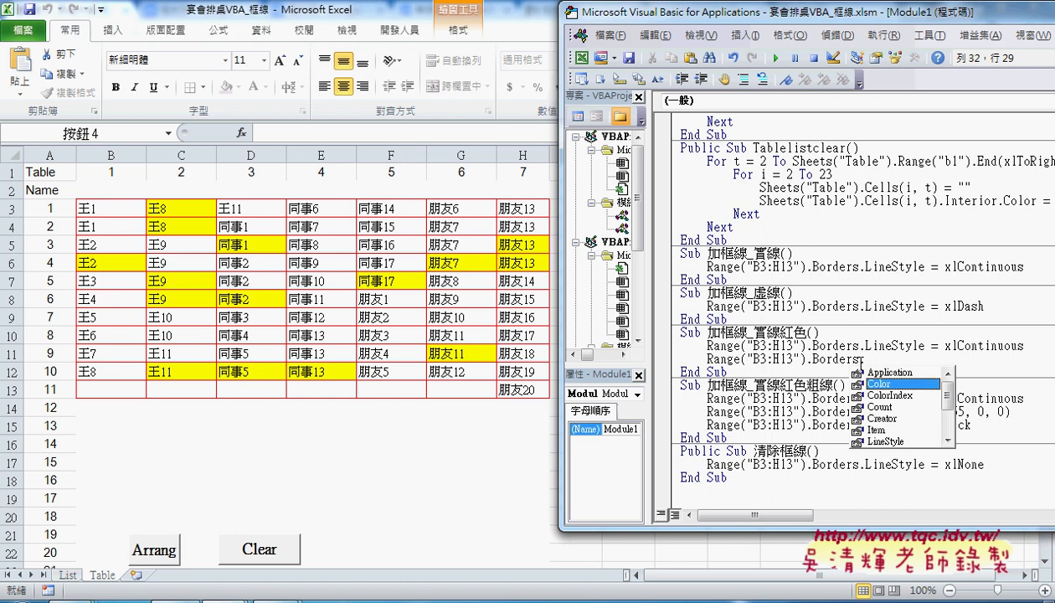
{"action": "key", "text": "ctrl+z"}
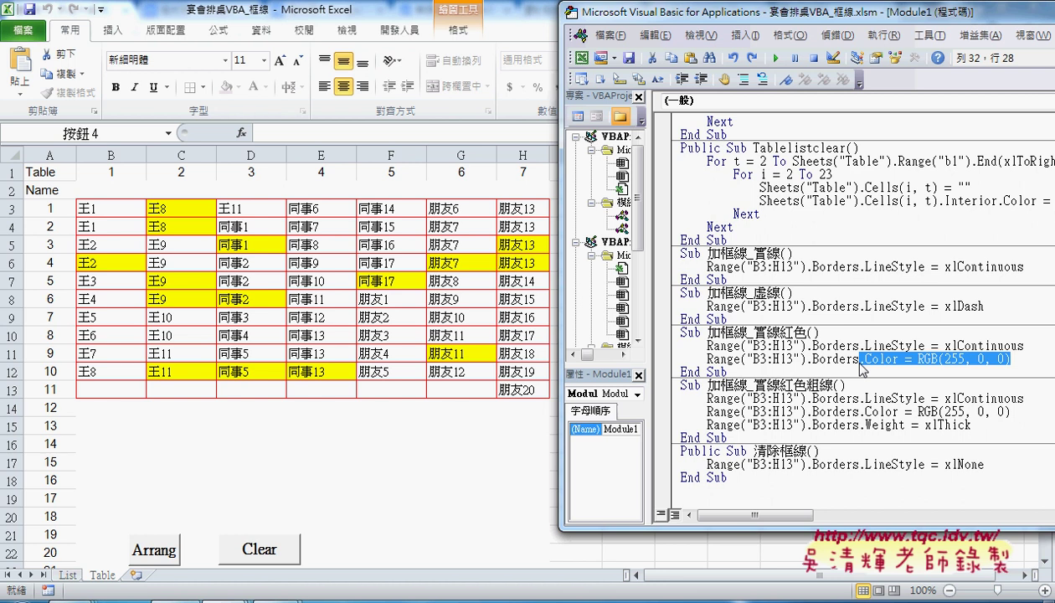
Cut the thick-red macro's Weight line back to 'Borders.Weight =' and look up Weight in Help.
{"action": "left_click_drag", "start_coordinate": [864, 398], "coordinate": [927, 399]}
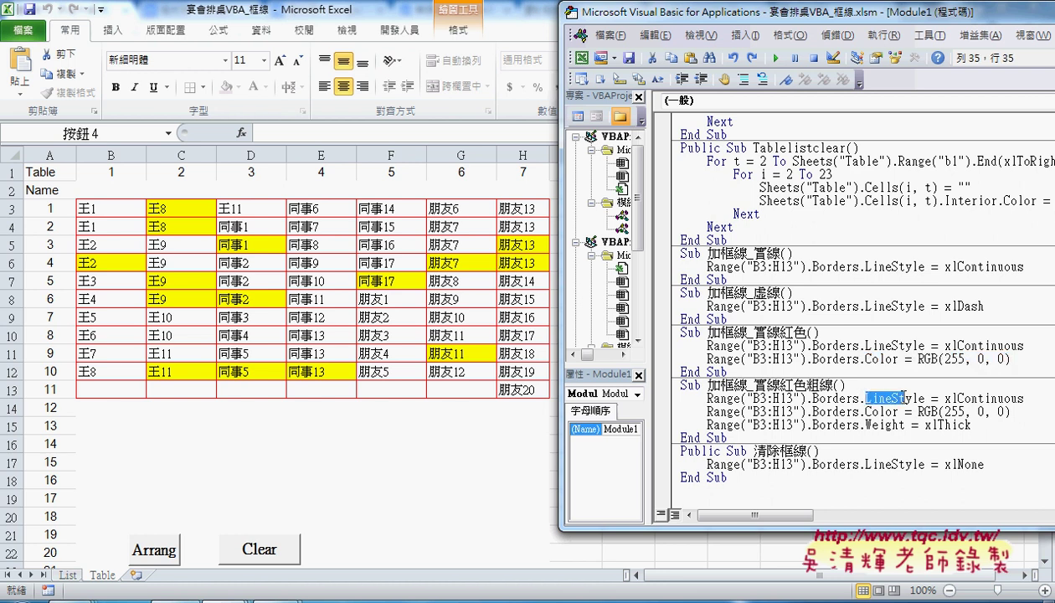
{"action": "mouse_move", "coordinate": [865, 412]}
{"action": "left_mouse_down"}
{"action": "mouse_move", "coordinate": [900, 412]}
{"action": "mouse_move", "coordinate": [890, 425]}
{"action": "mouse_move", "coordinate": [905, 425]}
{"action": "left_mouse_up"}
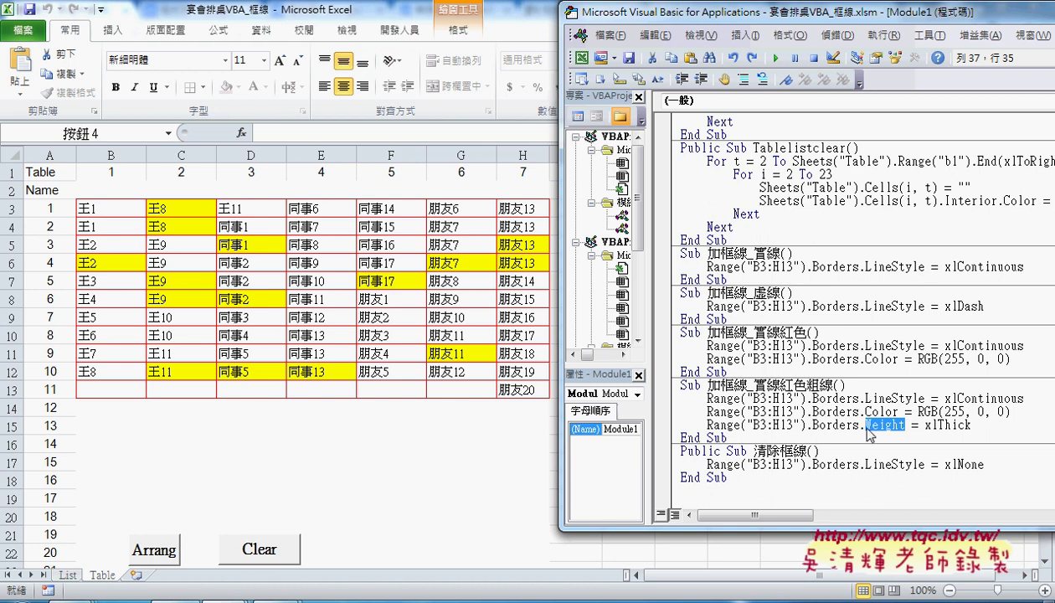
{"action": "left_click_drag", "start_coordinate": [860, 425], "coordinate": [973, 425]}
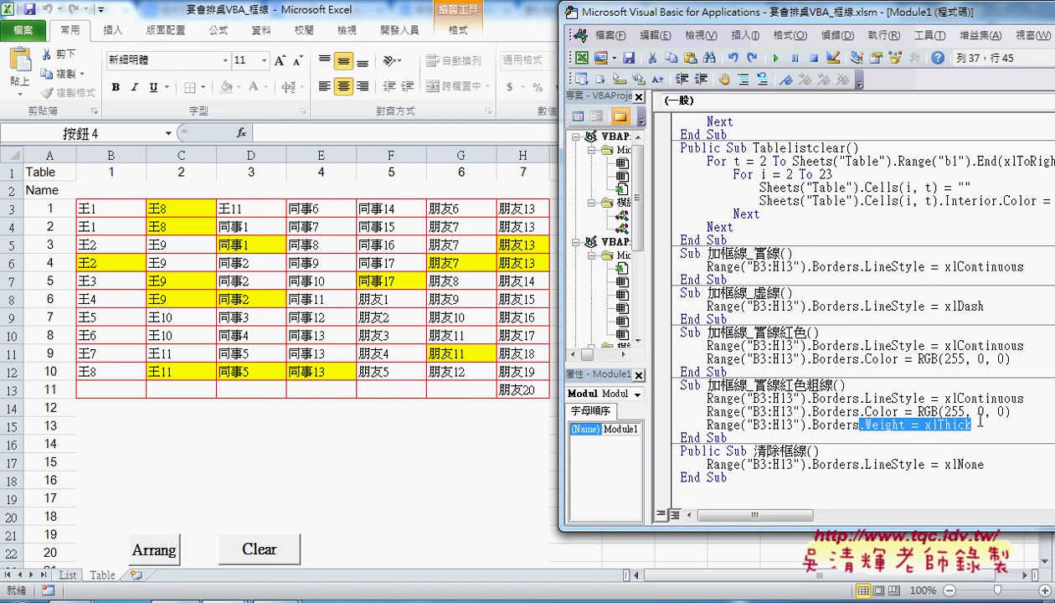
{"action": "type", "text": "."}
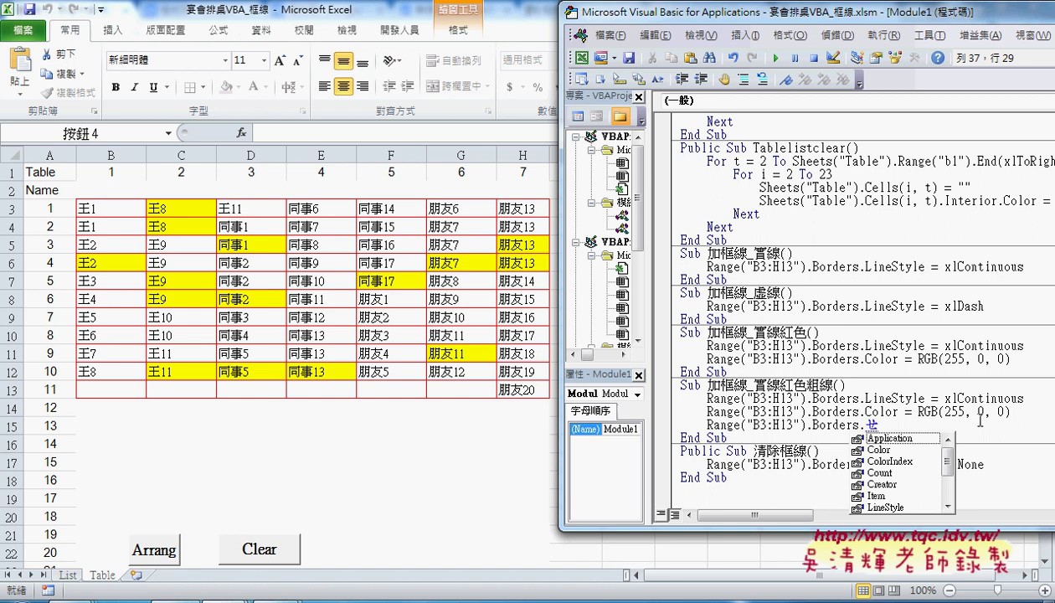
{"action": "type", "text": "w"}
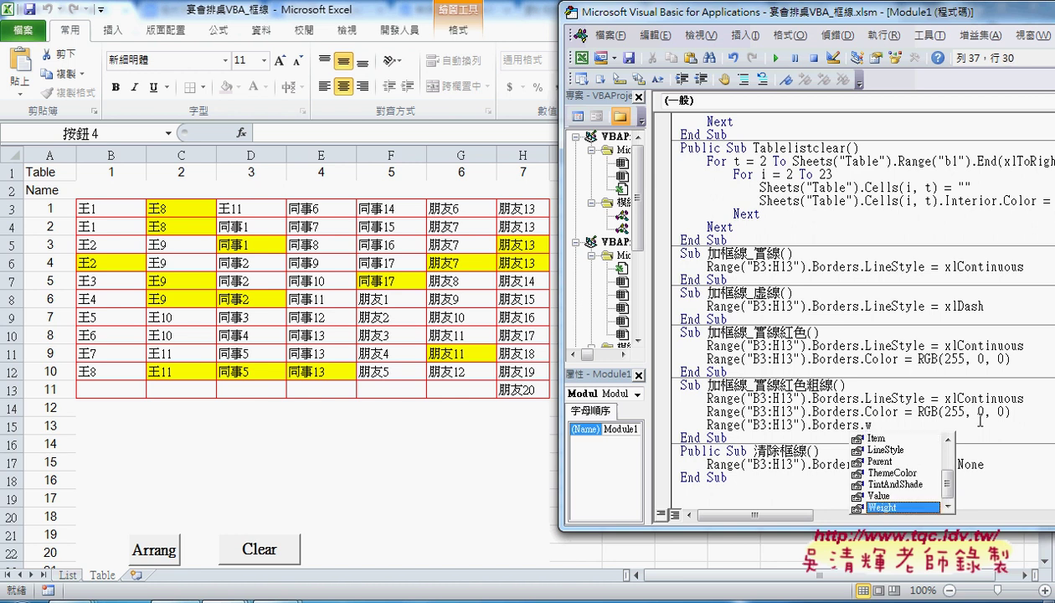
{"action": "key", "text": "Tab"}
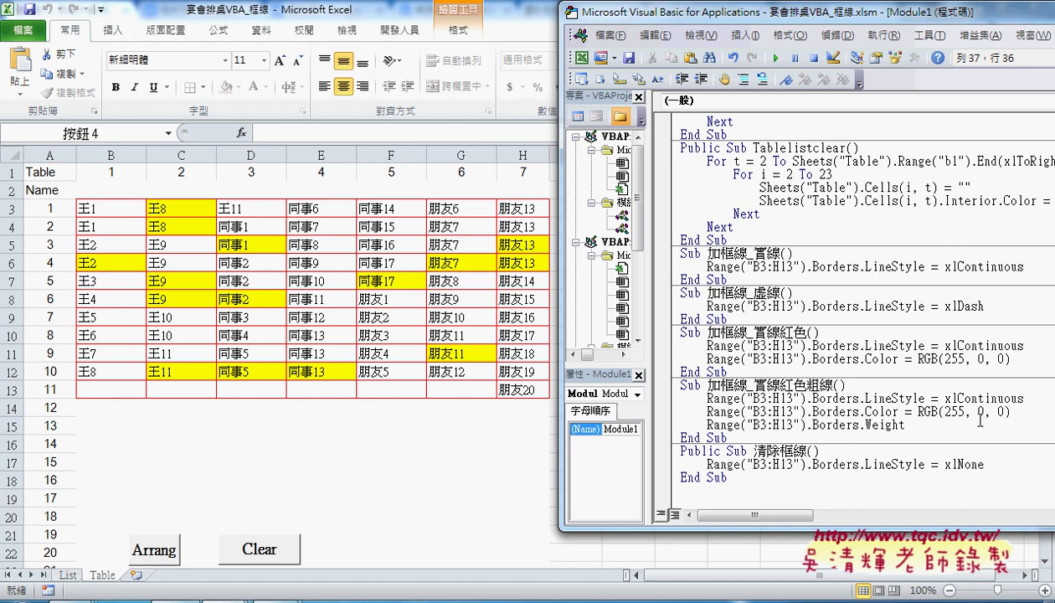
{"action": "type", "text": "="}
{"action": "key", "text": "Left"}
{"action": "key", "text": "Left"}
{"action": "key", "text": "Left"}
{"action": "key", "text": "Left"}
{"action": "key", "text": "F1"}
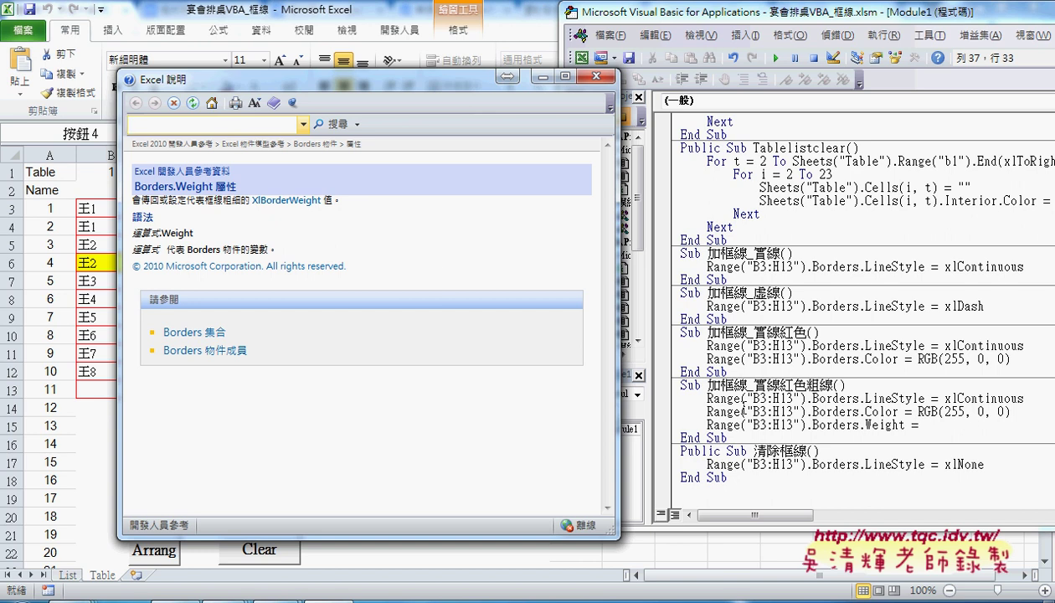
Review the XlBorderWeight values xlHairline, xlMedium, xlThick and xlThin, then close Help.
{"action": "left_click", "coordinate": [305, 203]}
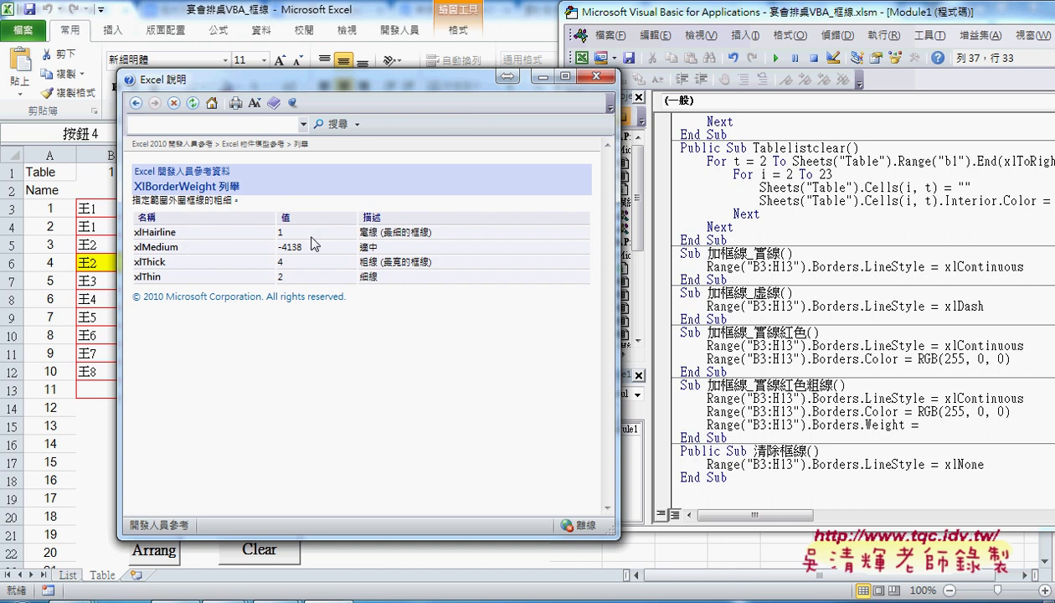
{"action": "left_click_drag", "start_coordinate": [358, 233], "coordinate": [453, 244]}
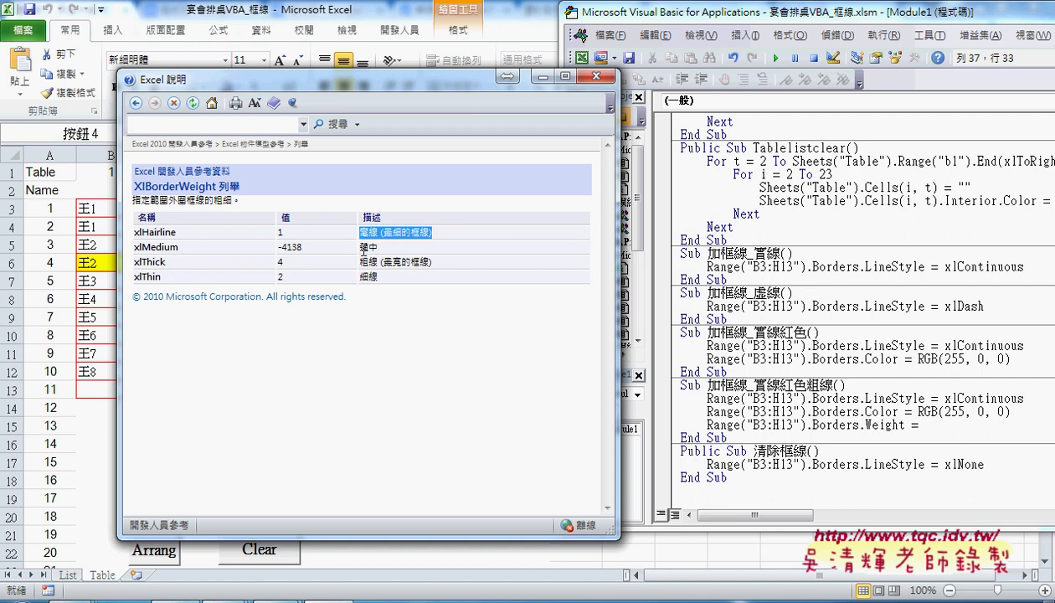
{"action": "mouse_move", "coordinate": [359, 247]}
{"action": "left_mouse_down"}
{"action": "mouse_move", "coordinate": [452, 262]}
{"action": "mouse_move", "coordinate": [359, 219]}
{"action": "left_mouse_up"}
{"action": "left_click", "coordinate": [397, 285]}
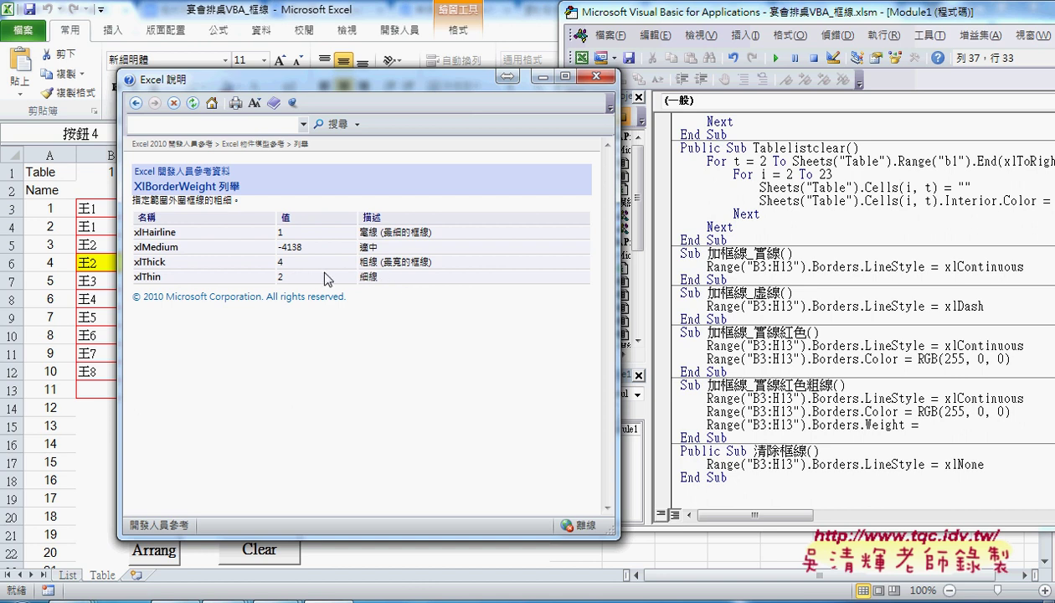
{"action": "left_click_drag", "start_coordinate": [175, 232], "coordinate": [141, 232]}
{"action": "mouse_move", "coordinate": [178, 247]}
{"action": "left_mouse_down"}
{"action": "mouse_move", "coordinate": [139, 251]}
{"action": "mouse_move", "coordinate": [142, 267]}
{"action": "left_mouse_up"}
{"action": "left_click", "coordinate": [596, 77]}
Complete the Weight line with xlThick and apply thick red borders to B3:H13.
{"action": "left_click", "coordinate": [973, 424]}
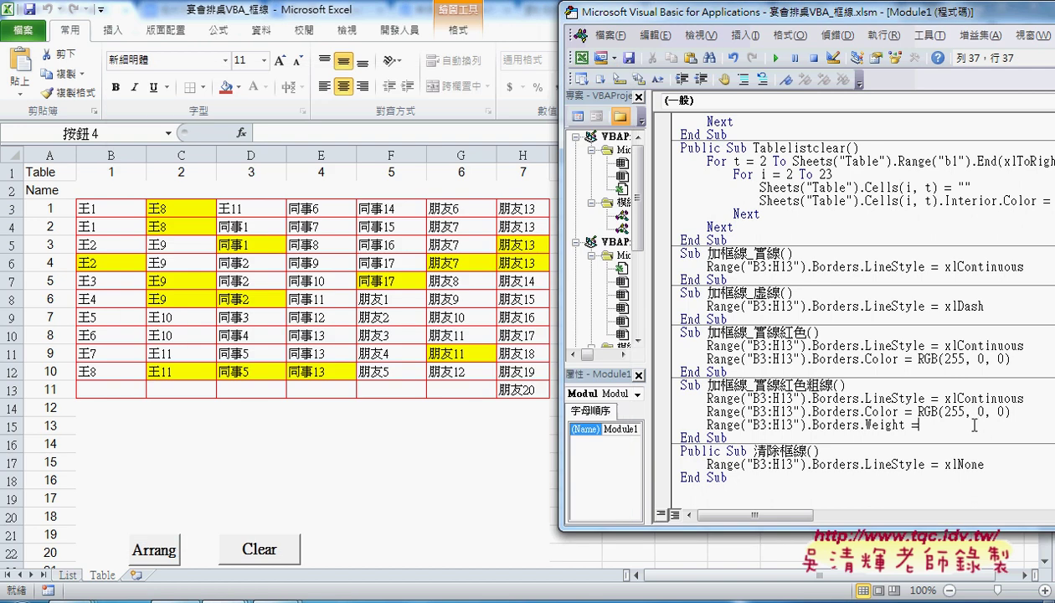
{"action": "type", "text": "xlThick"}
{"action": "left_click", "coordinate": [442, 439]}
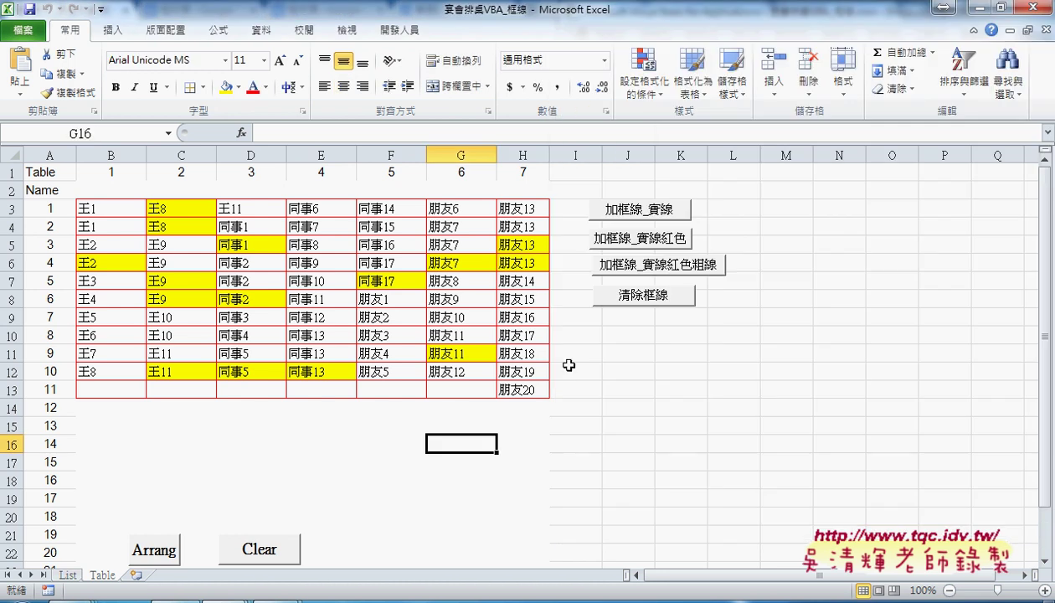
{"action": "left_click", "coordinate": [660, 276]}
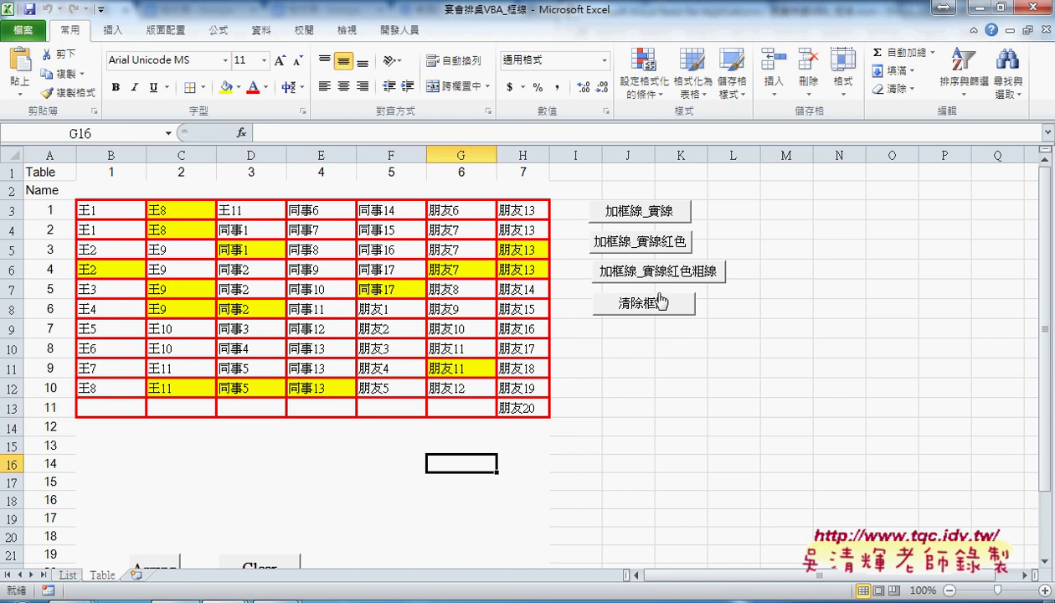
Clear the table's borders and open the clear button's macro assignment.
{"action": "left_click", "coordinate": [657, 312]}
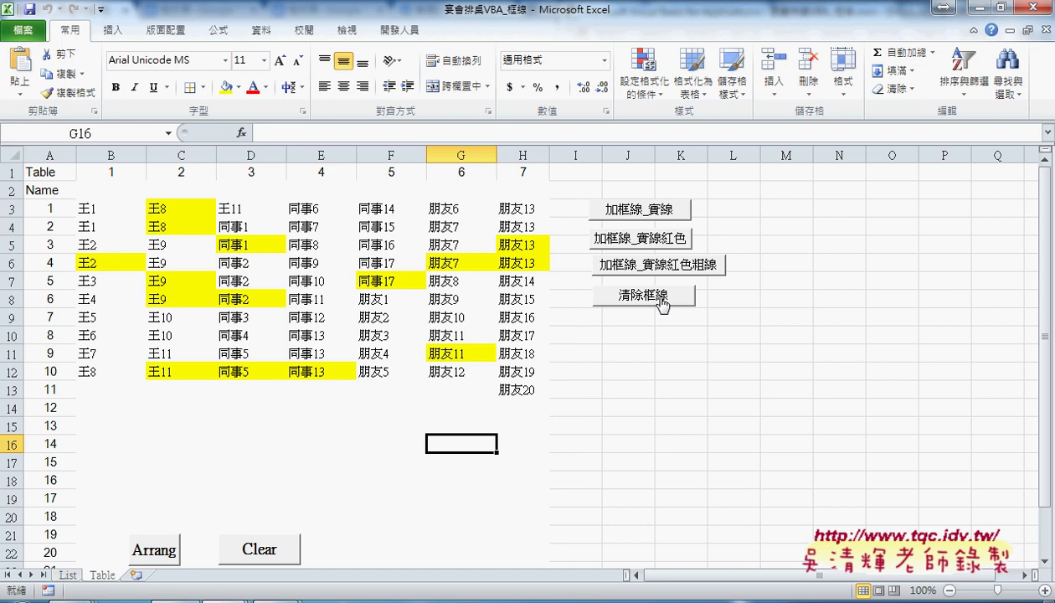
{"action": "right_click", "coordinate": [648, 293]}
{"action": "left_click", "coordinate": [703, 430]}
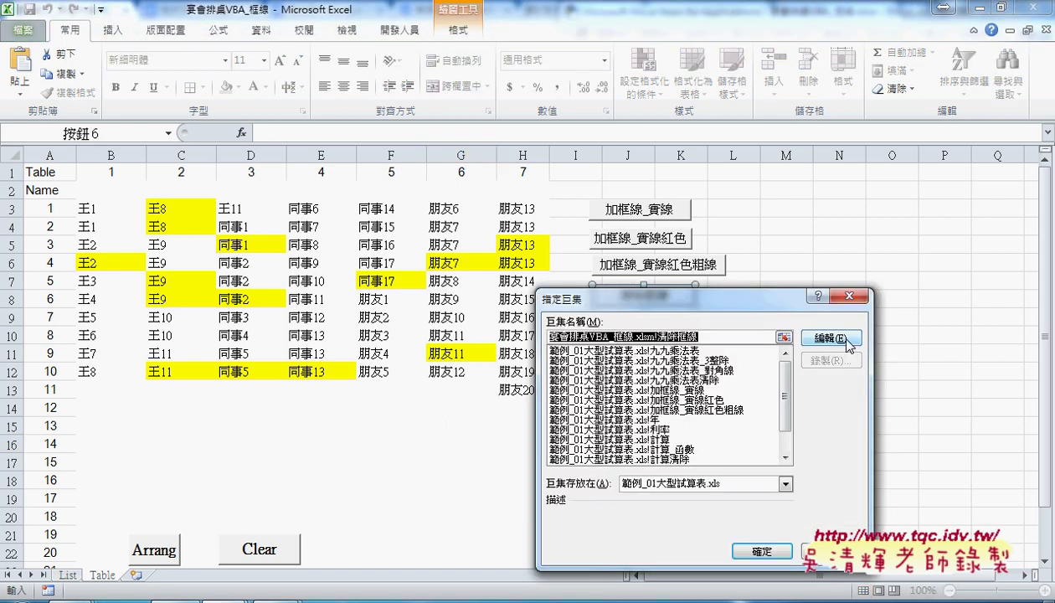
Open the 清除框線 macro's code, review its LineStyle = xlNone line, and switch to Google Drive.
{"action": "left_click", "coordinate": [848, 338]}
{"action": "left_click_drag", "start_coordinate": [741, 24], "coordinate": [545, 21]}
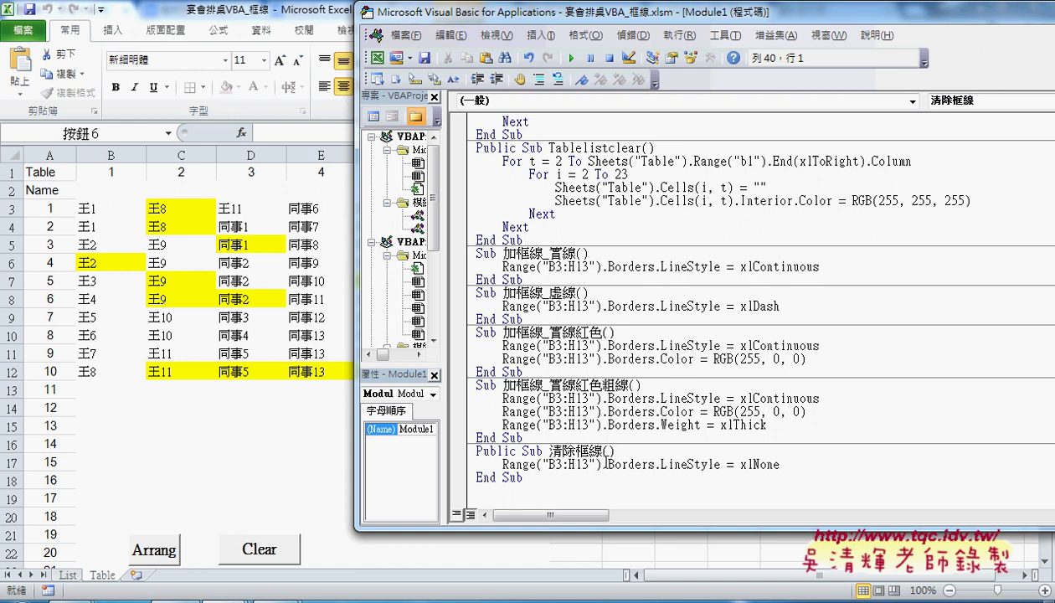
{"action": "left_click_drag", "start_coordinate": [661, 465], "coordinate": [784, 470]}
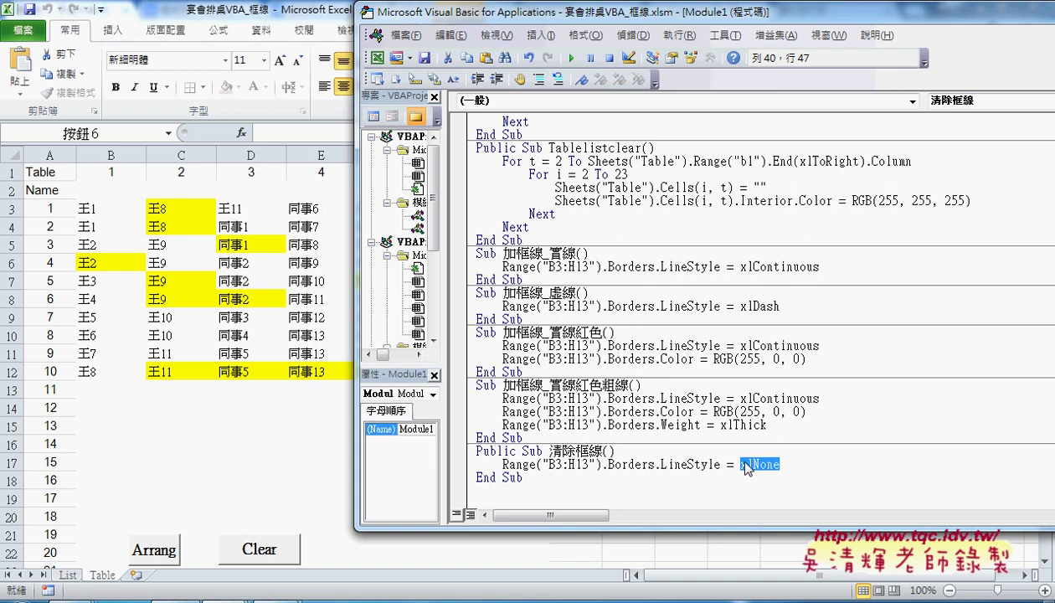
{"action": "left_click", "coordinate": [795, 468]}
{"action": "left_click_drag", "start_coordinate": [781, 466], "coordinate": [753, 467]}
{"action": "left_click", "coordinate": [185, 597]}
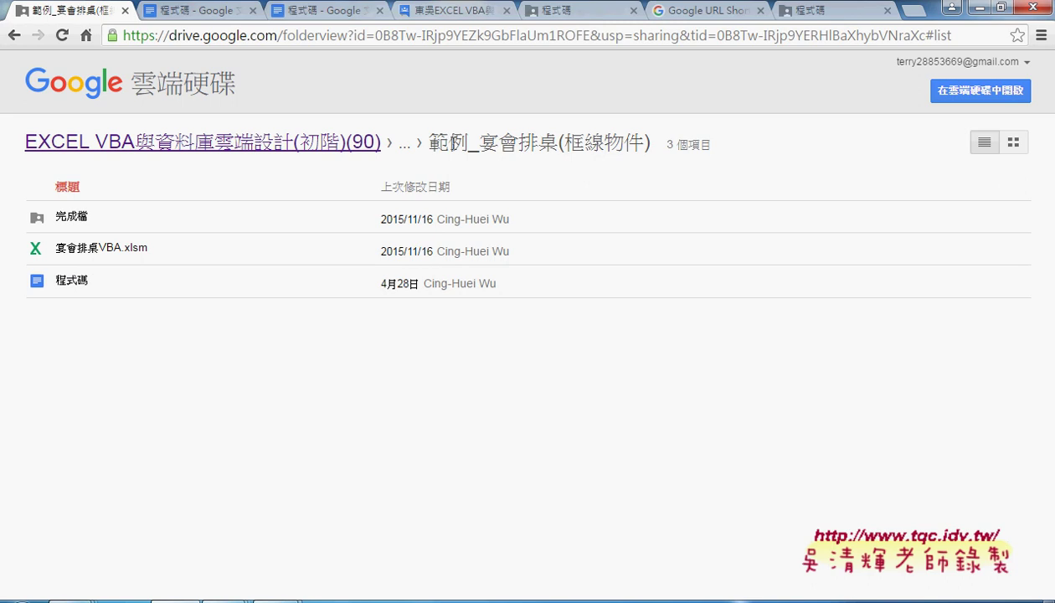
Open 程式碼 from the 範例_宴會排桌(框線物件) folder as a full Google Docs document.
{"action": "left_click_drag", "start_coordinate": [479, 142], "coordinate": [641, 143]}
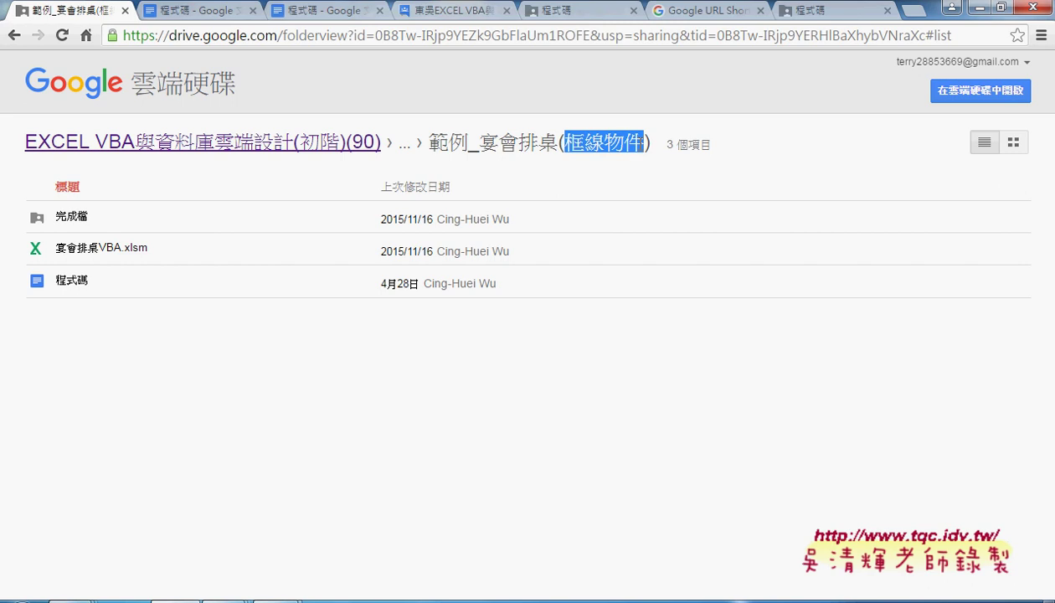
{"action": "double_click", "coordinate": [78, 281]}
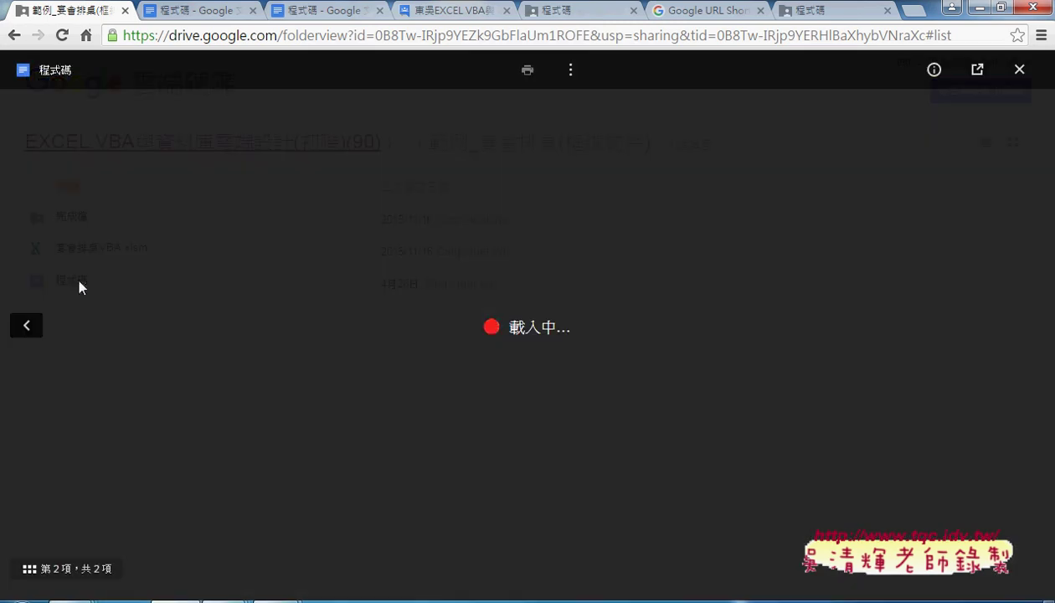
{"action": "left_click", "coordinate": [977, 71]}
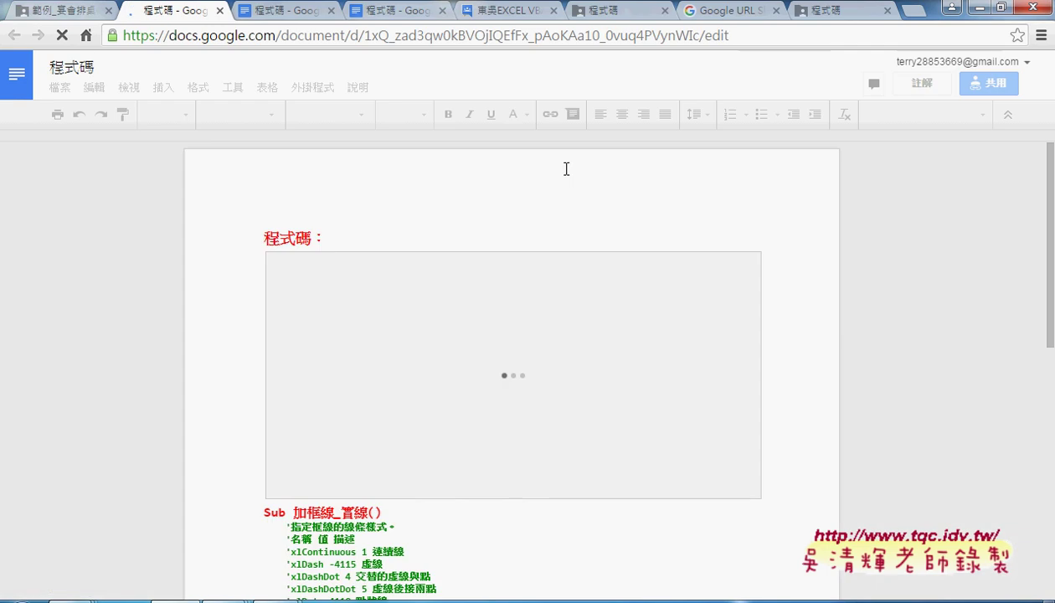
Scroll the 程式碼 document and select the commented xlContinuous through xlSlantDashDot constants.
{"action": "scroll", "coordinate": [649, 477], "scroll_direction": "down", "scroll_amount": 3}
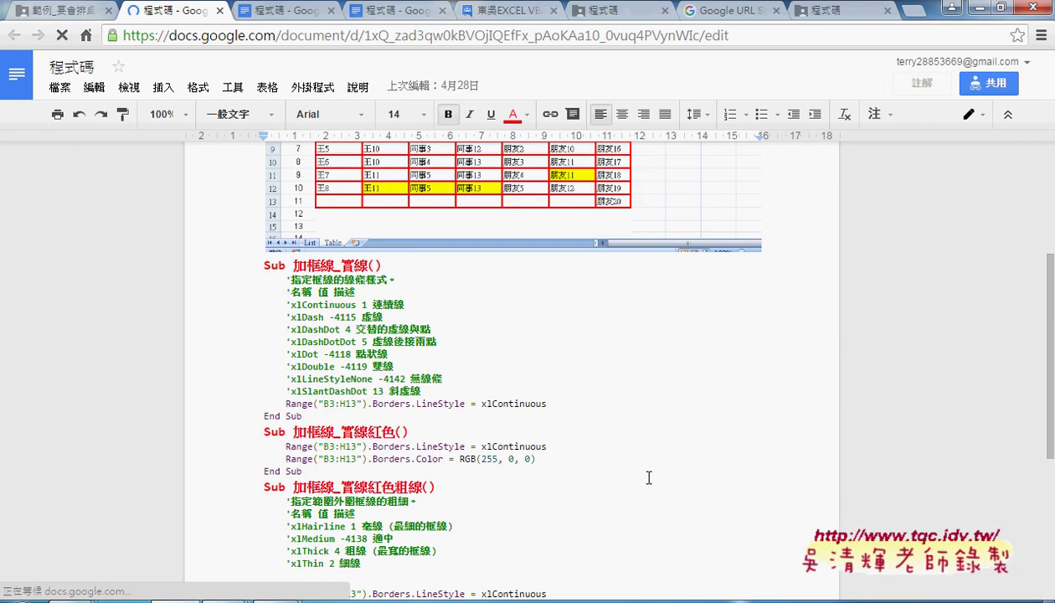
{"action": "scroll", "coordinate": [649, 478], "scroll_direction": "down", "scroll_amount": 2}
{"action": "left_click", "coordinate": [404, 296]}
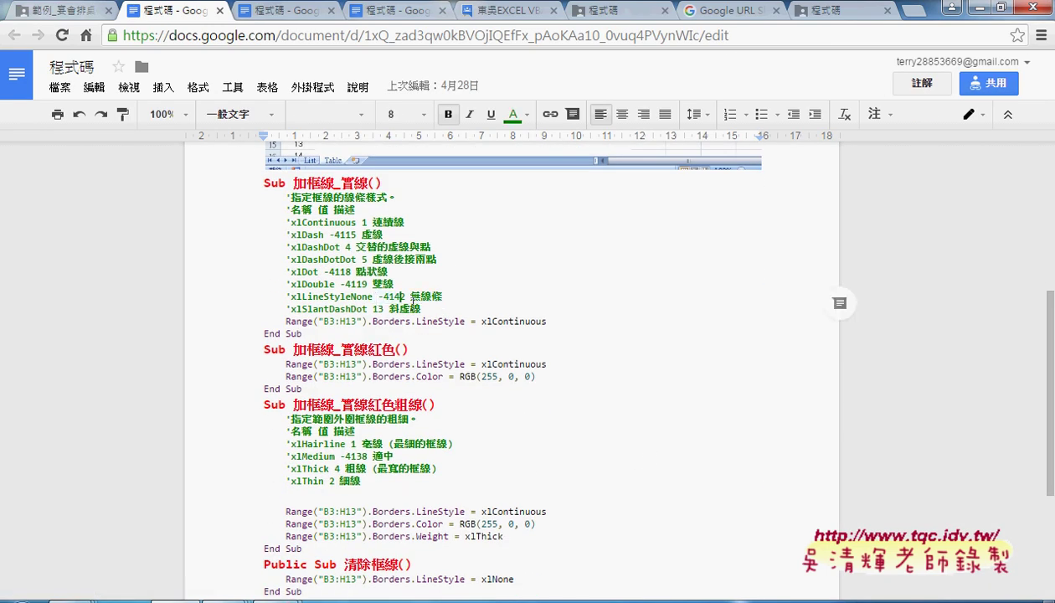
{"action": "left_click_drag", "start_coordinate": [421, 309], "coordinate": [243, 203]}
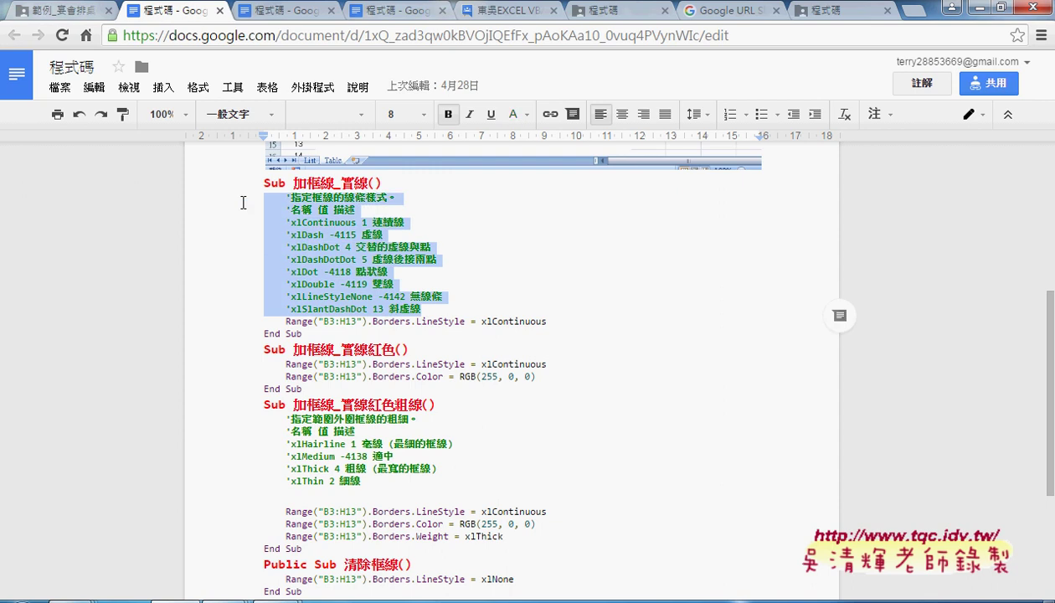
{"action": "scroll", "coordinate": [366, 272], "scroll_direction": "down", "scroll_amount": 2}
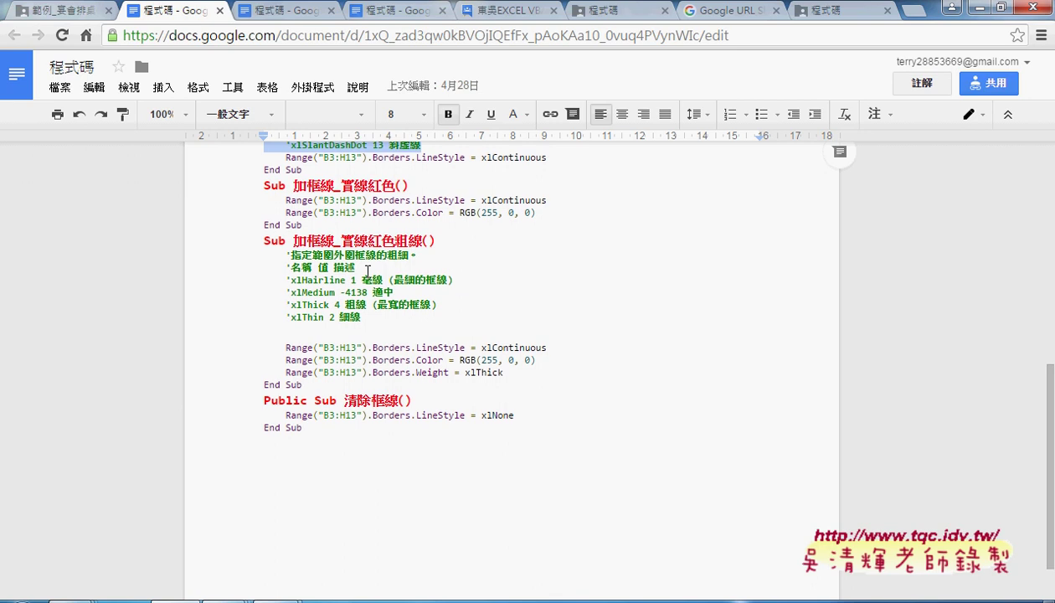
{"action": "scroll", "coordinate": [367, 272], "scroll_direction": "up", "scroll_amount": 2}
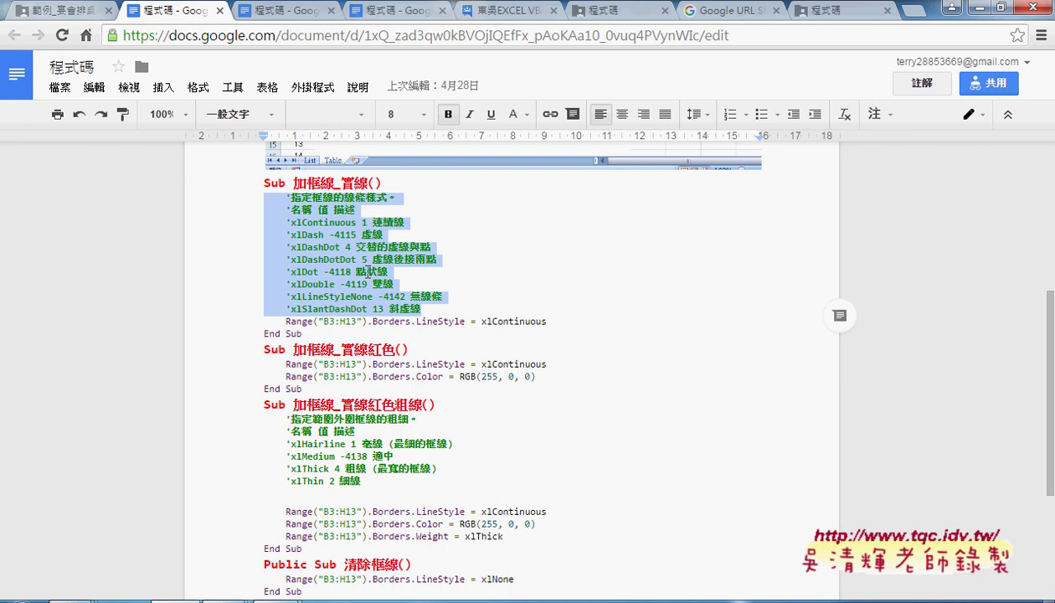
{"action": "scroll", "coordinate": [385, 335], "scroll_direction": "up", "scroll_amount": 1}
{"action": "scroll", "coordinate": [410, 407], "scroll_direction": "up", "scroll_amount": 2}
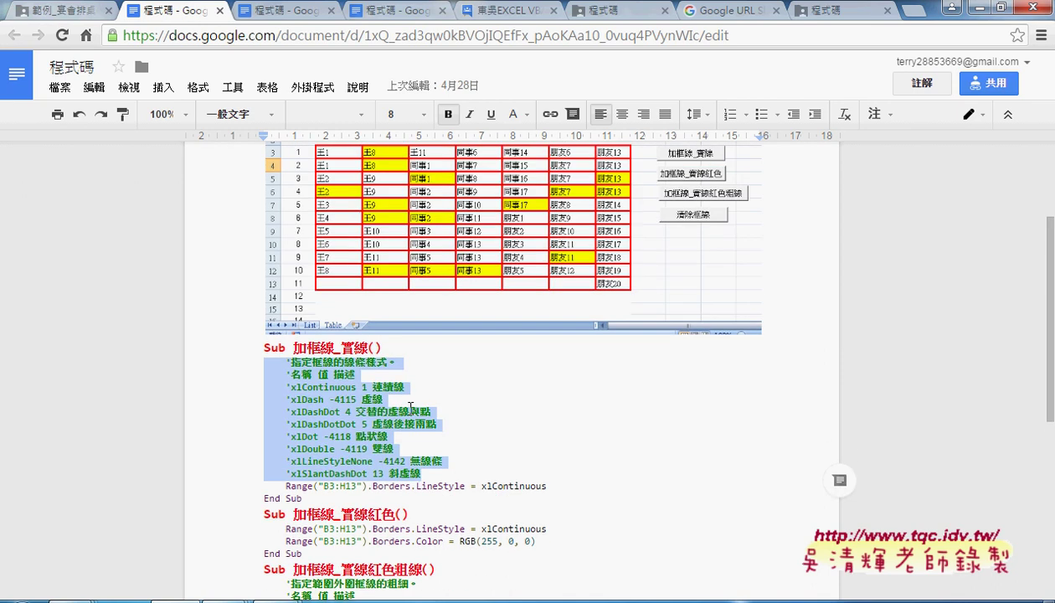